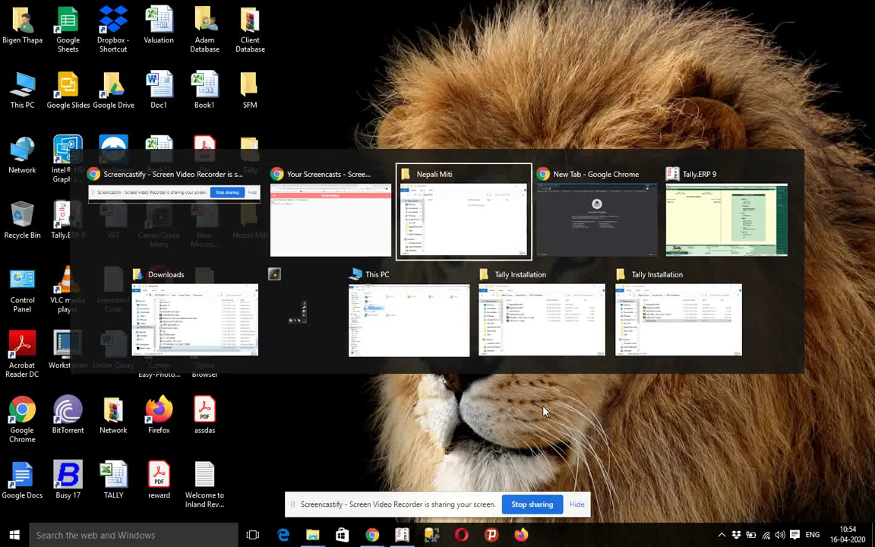
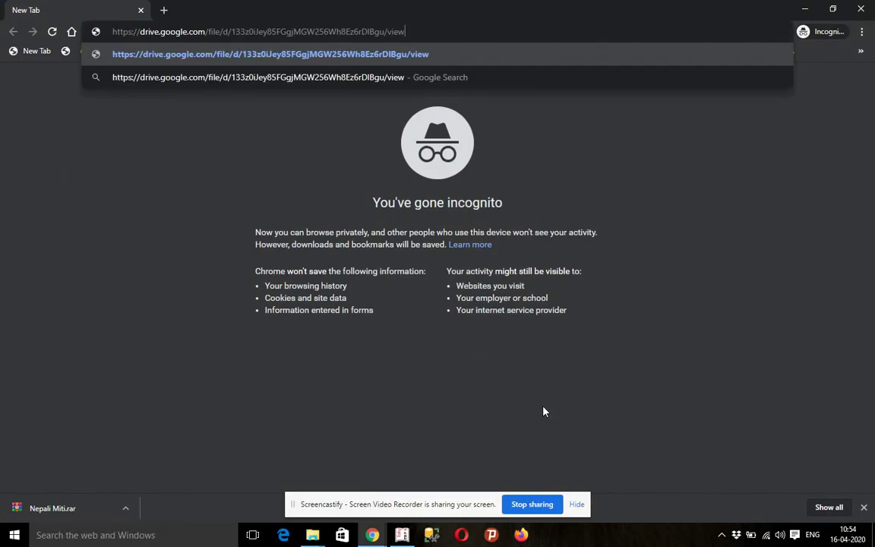
- Load the shared Drive link and download the Nepali Miti.rar archive
key("Return")
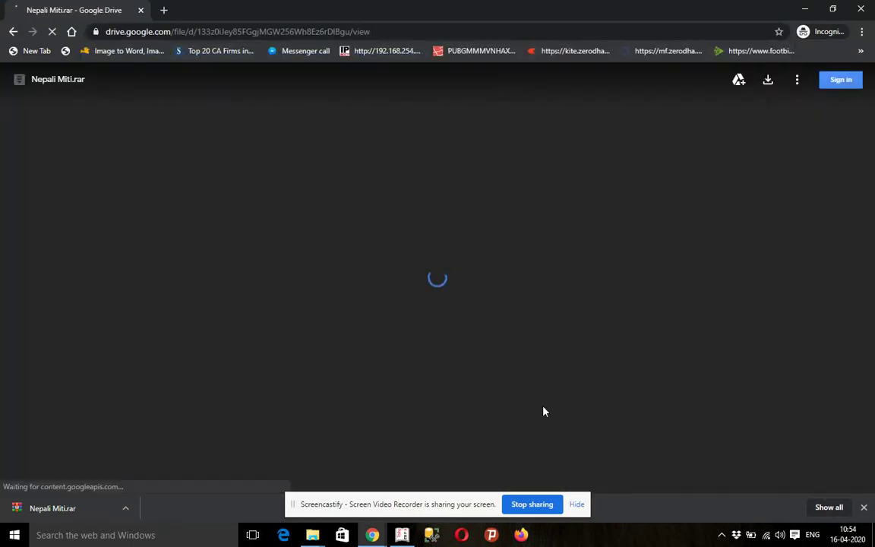
left_click(441, 301)
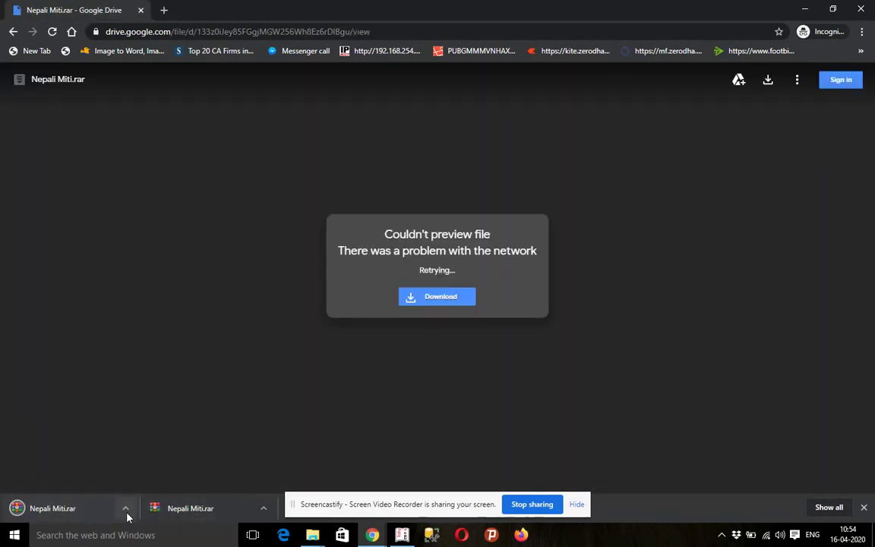
- Show the downloaded Nepali Miti.rar in its folder, then go to the desktop
left_click(127, 515)
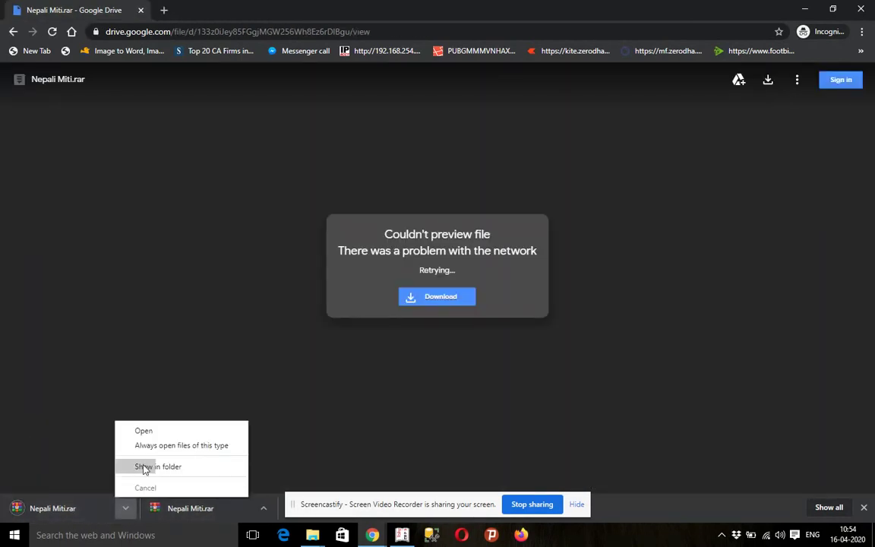
left_click(144, 466)
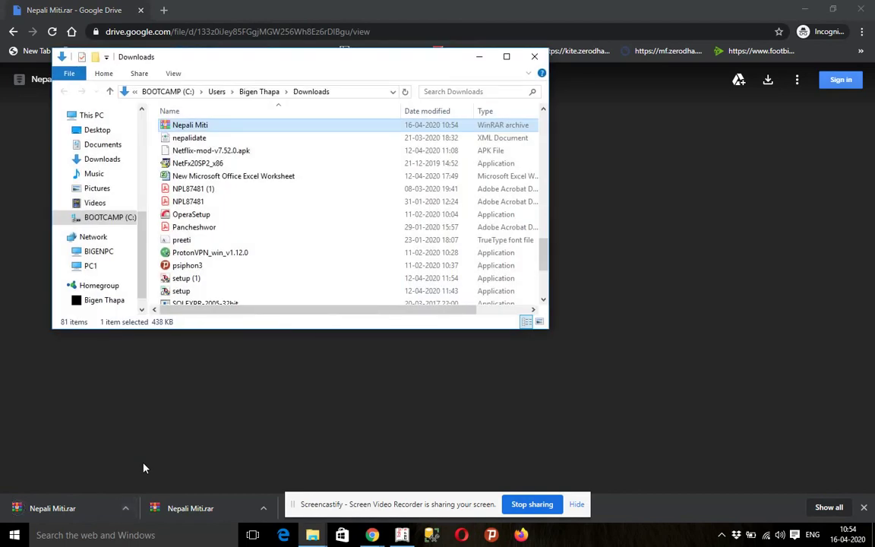
key("super+d")
- Paste the archive into the desktop Nepali Miti folder, extract it here and open the result
double_click(258, 220)
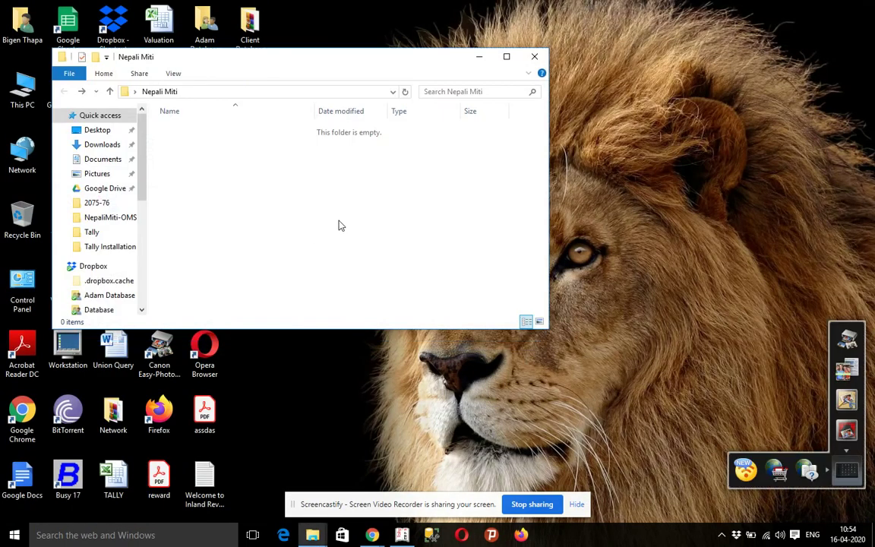
key("ctrl+v")
right_click(266, 133)
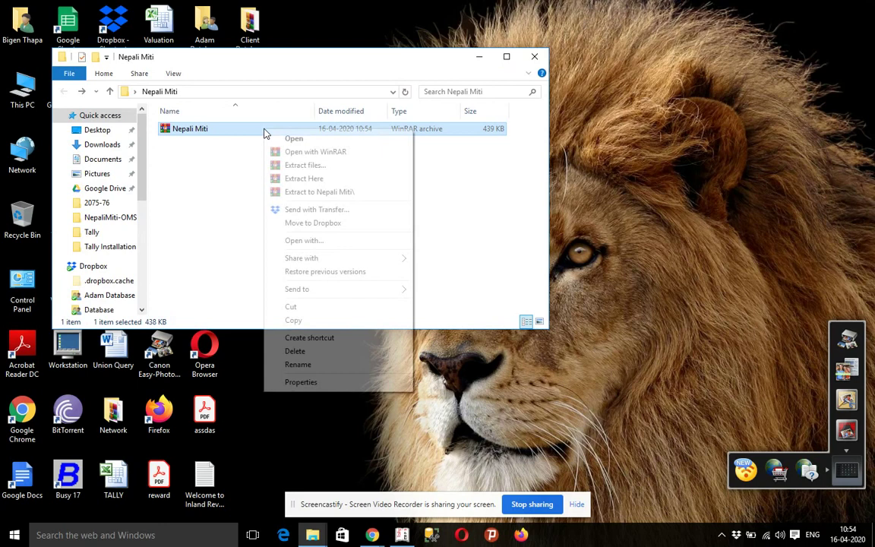
left_click(316, 178)
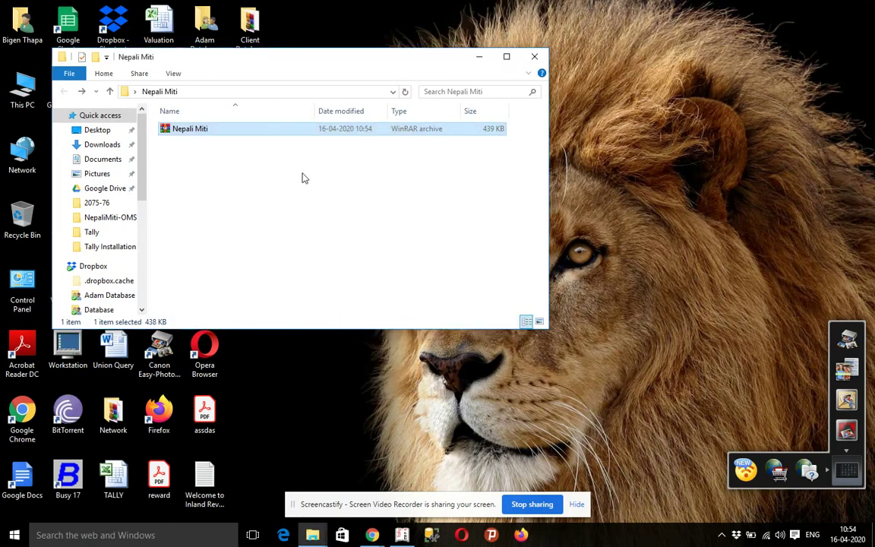
double_click(234, 130)
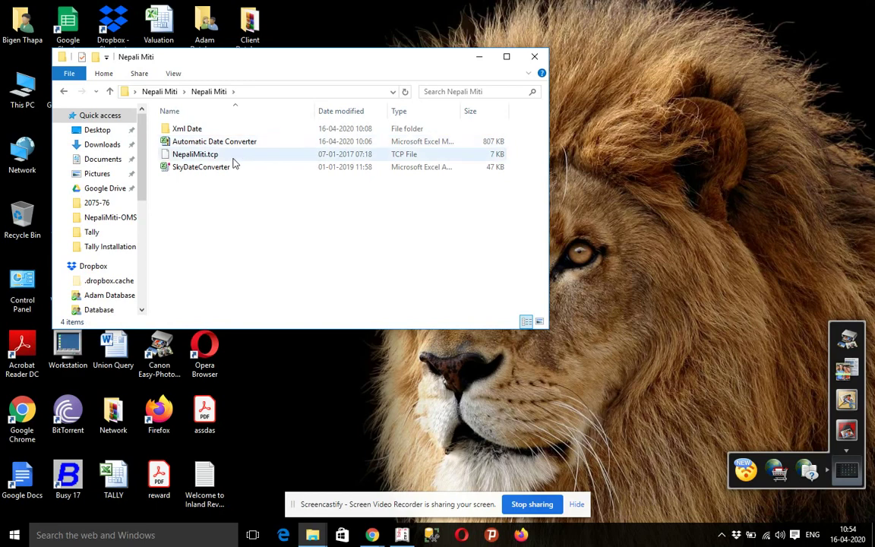
- Open the Xml Date folder and look through the ndate files, ndate74-81 all to ndate7677
left_click(221, 156)
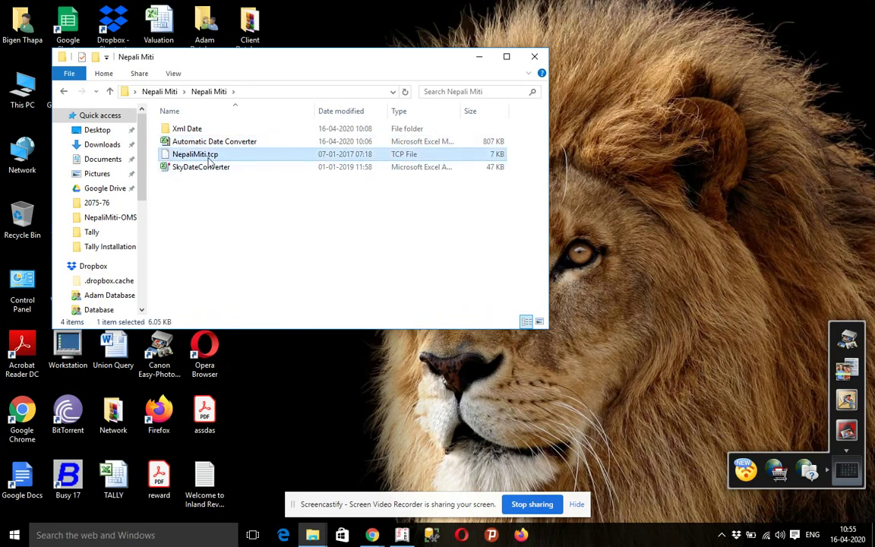
double_click(193, 129)
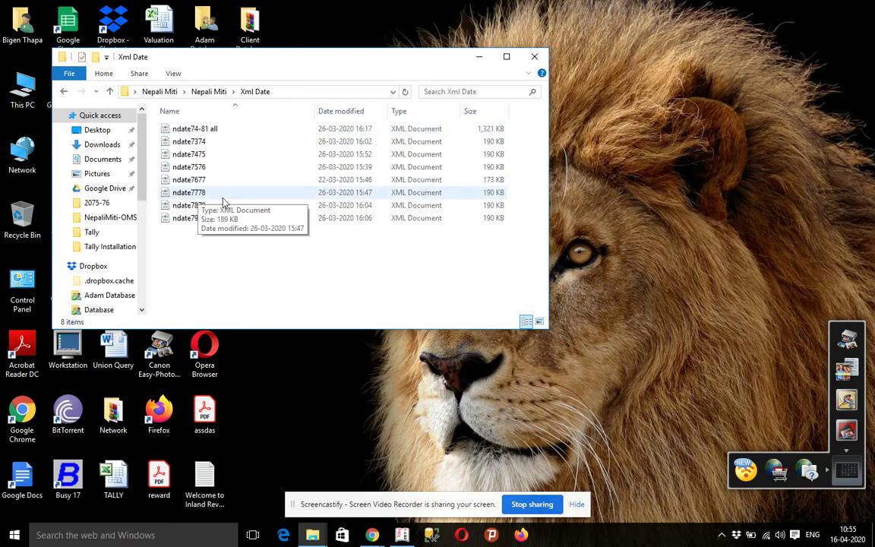
left_click(202, 132)
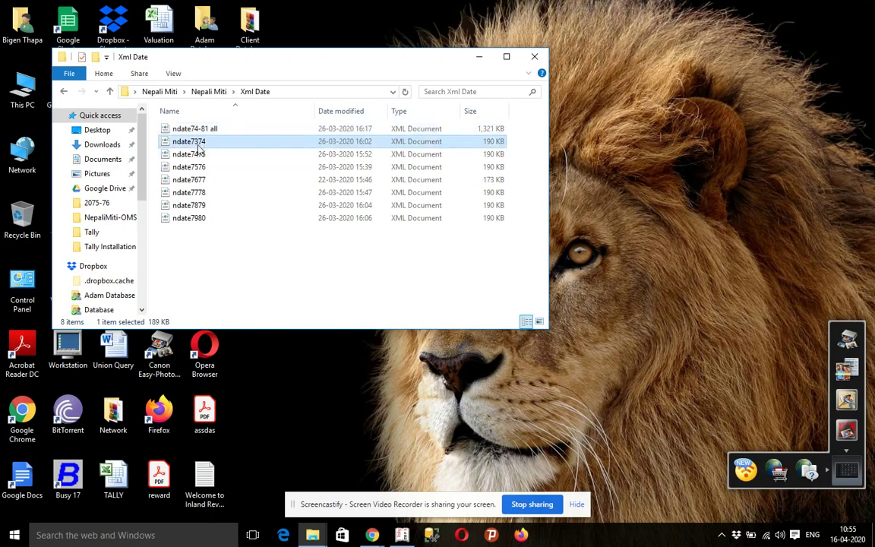
left_click(202, 155)
left_click(202, 167)
left_click(203, 180)
left_click(202, 192)
left_click(202, 206)
left_click(200, 219)
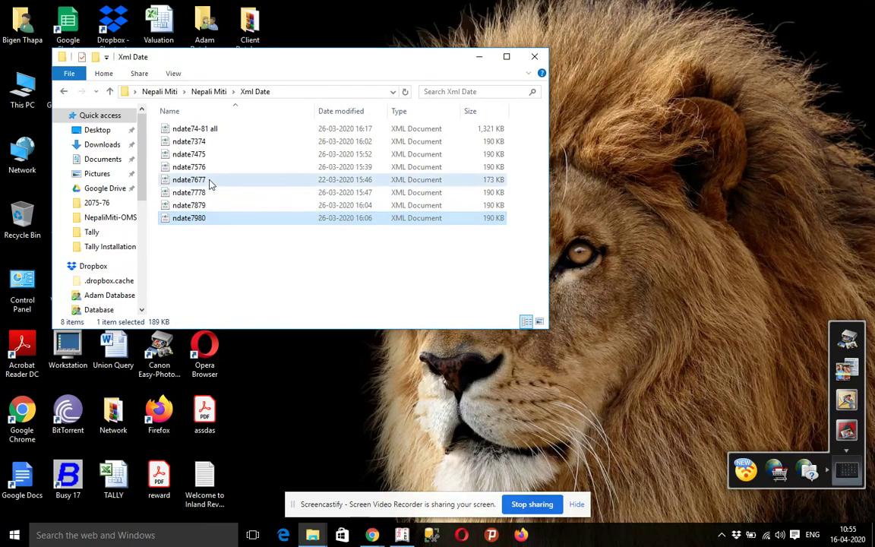
left_click(211, 182)
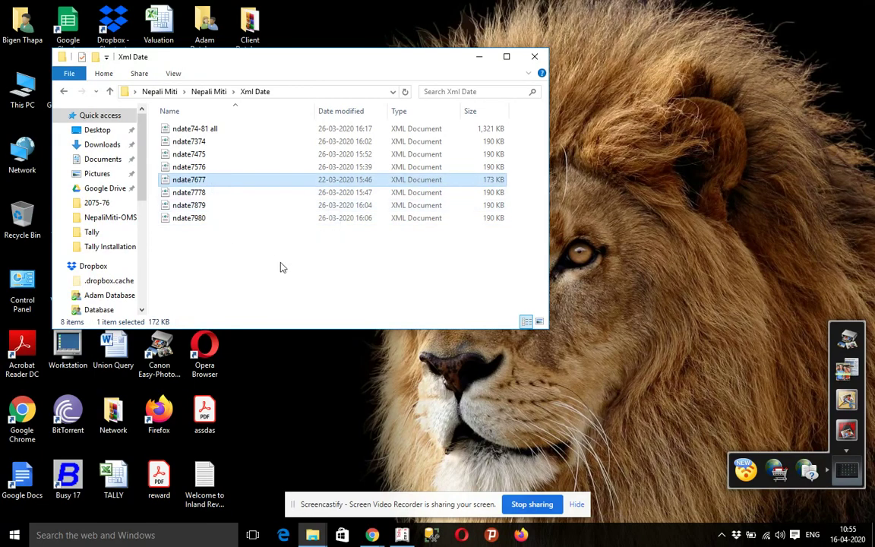
left_click(401, 534)
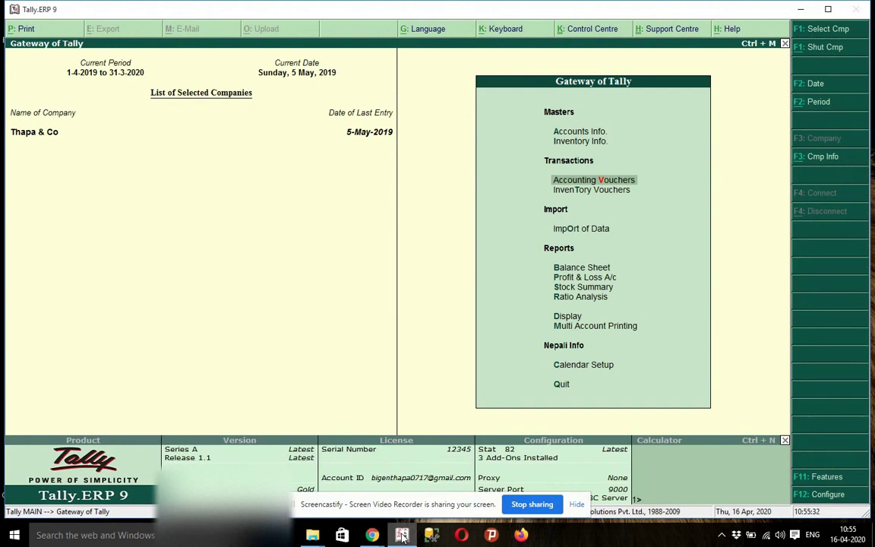
- View the Local TDLs preloaded at startup under F12 Configure > TDL Configuration, then minimize Tally
key("Down")
key("Down")
key("Down")
key("Down")
key("Down")
key("Down")
key("Down")
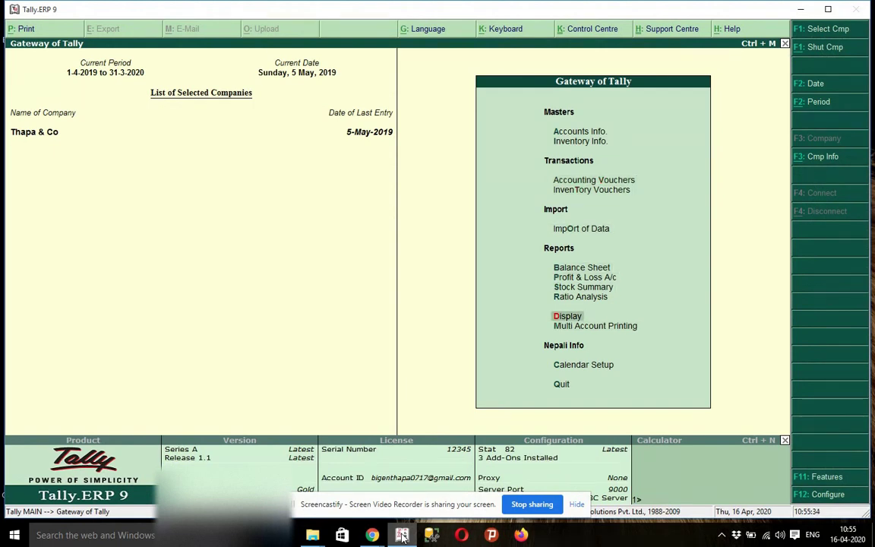
key("F12")
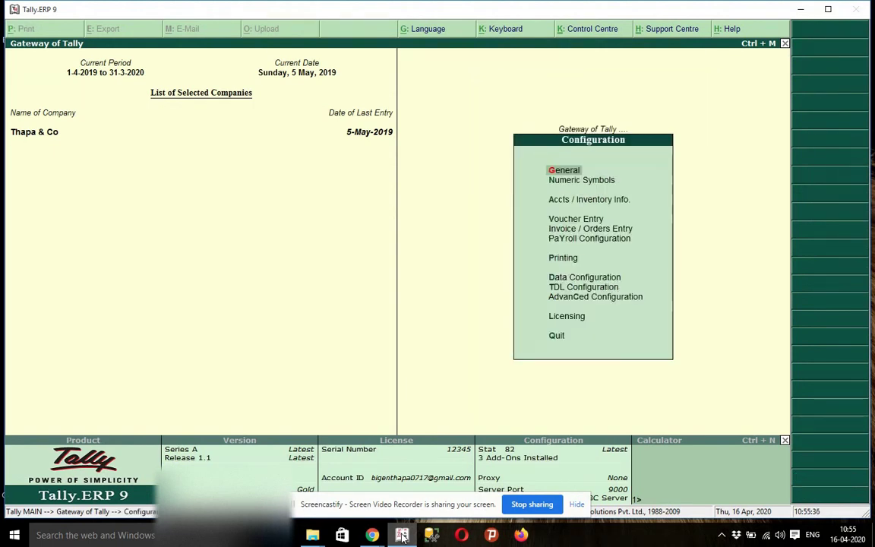
key("Down")
key("Down")
key("Down")
key("Down")
key("Down")
key("Down")
key("Down")
key("Down")
key("Return")
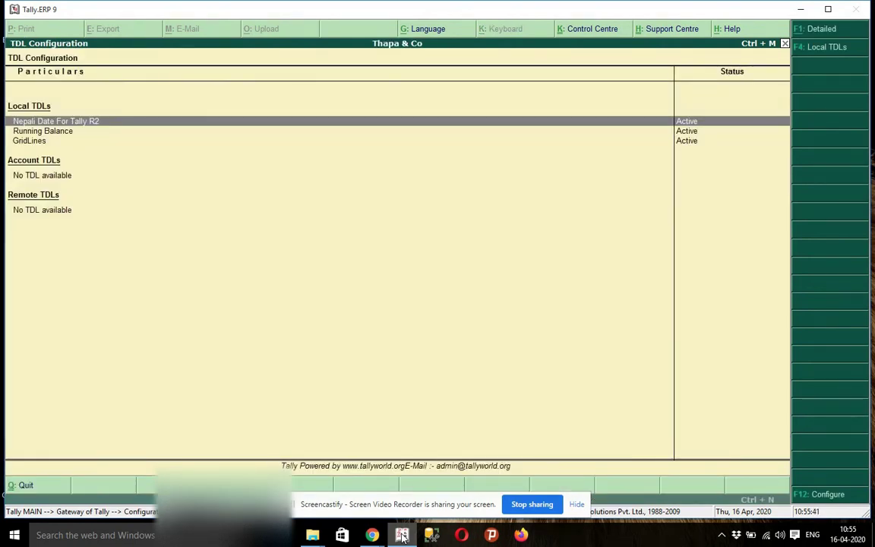
key("F12")
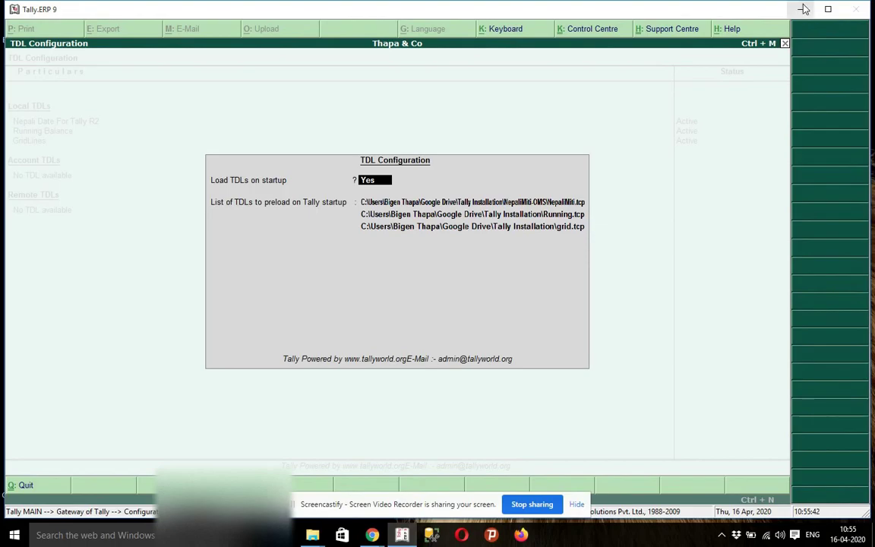
left_click(801, 9)
left_click(62, 89)
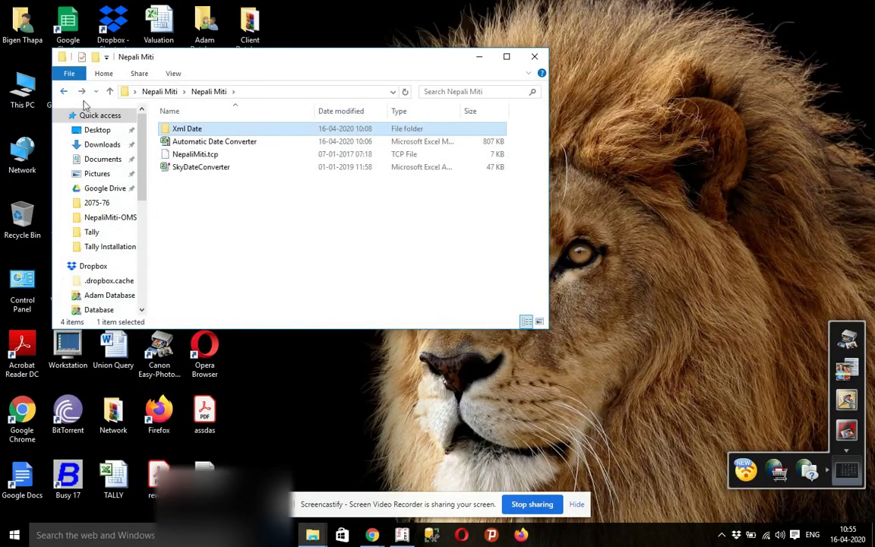
- Build and select the full NepaliMiti.tcp path in the address bar, then Alt+Tab to Tally
left_click(190, 156)
left_click(267, 92)
left_click(318, 92)
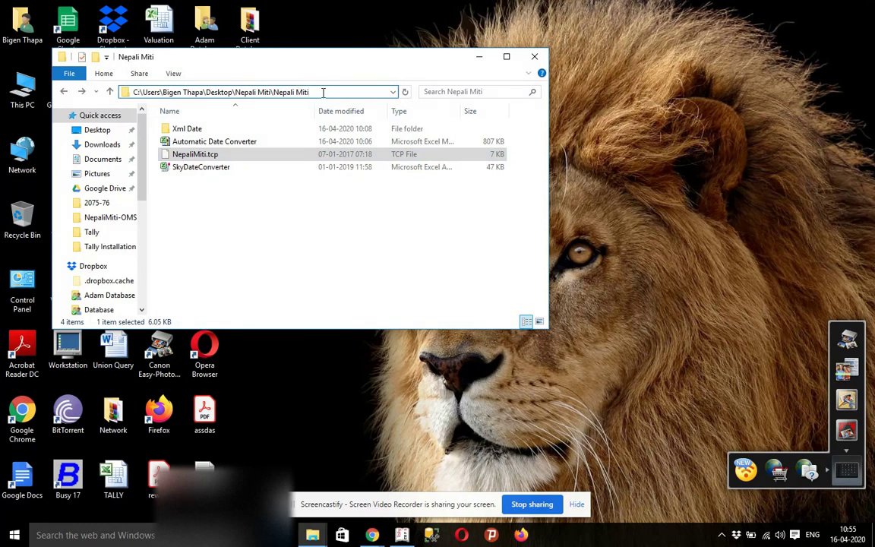
type("\\")
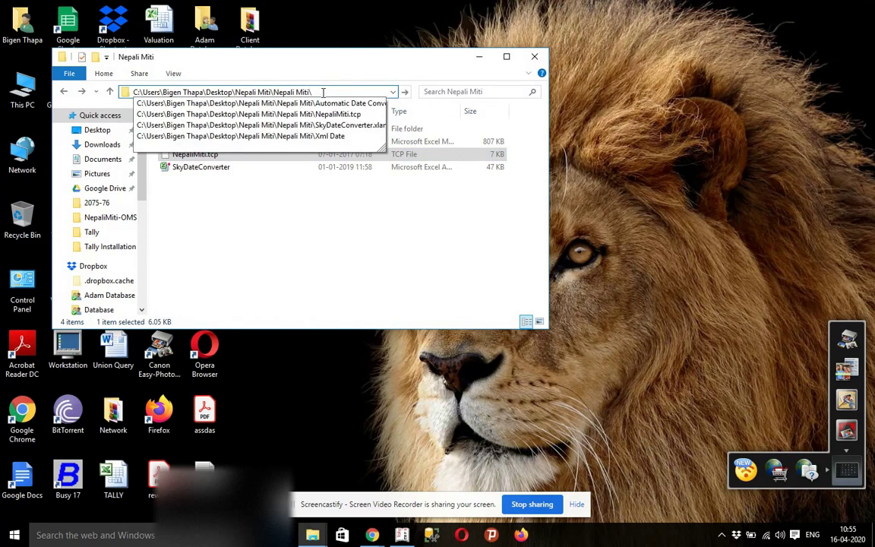
key("Down")
key("Down")
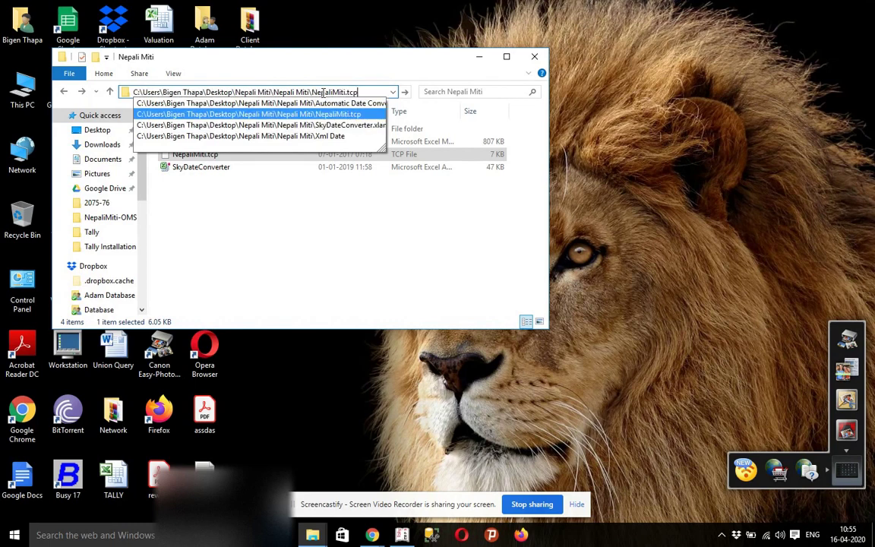
key("shift+Left")
key("shift+Left")
key("shift+Left")
key("shift+Left")
key("shift+Left")
key("shift+Left")
key("shift+Left")
key("shift+Left")
key("shift+Left")
key("shift+Left")
key("shift+Left")
key("shift+Left")
key("shift+Left")
key("shift+Left")
key("shift+Left")
key("shift+Left")
key("shift+Left")
key("shift+Left")
key("shift+Left")
key("shift+Left")
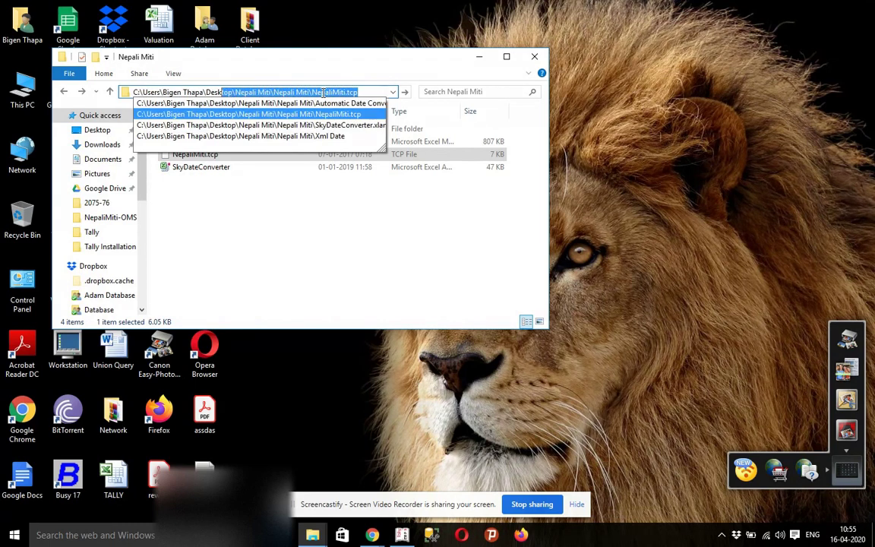
key("shift+Left")
key("shift+Left")
key("shift+Left")
key("shift+Left")
key("shift+Left")
key("shift+Left")
key("shift+Left")
key("shift+Left")
key("shift+Left")
key("shift+Left")
key("shift+Left")
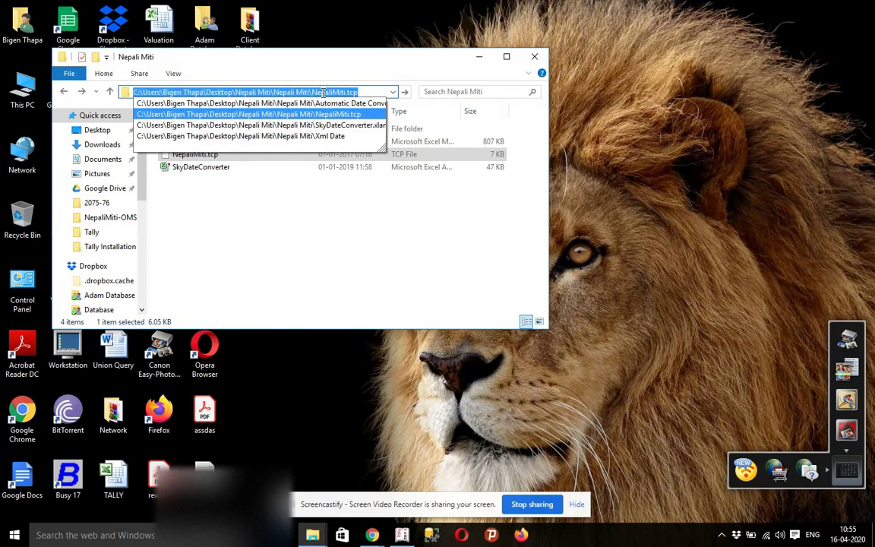
key("alt+Tab")
key("Tab")
key("Tab")
key("shift+Tab")
key("shift+Tab")
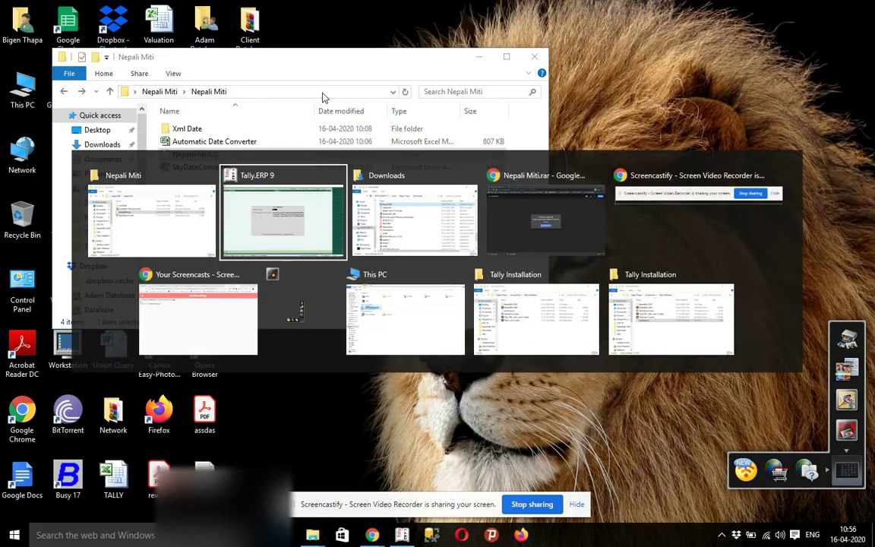
- Accept the TDL list unchanged, with Nepali Date For Tally R2, Running Balance and GridLines active
key("Return")
key("Return")
key("Return")
key("Return")
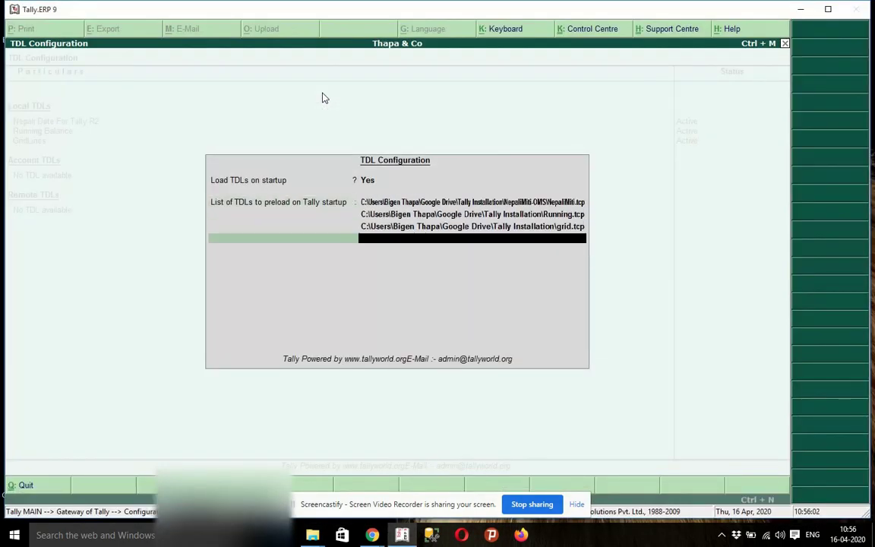
key("ctrl+alt+v")
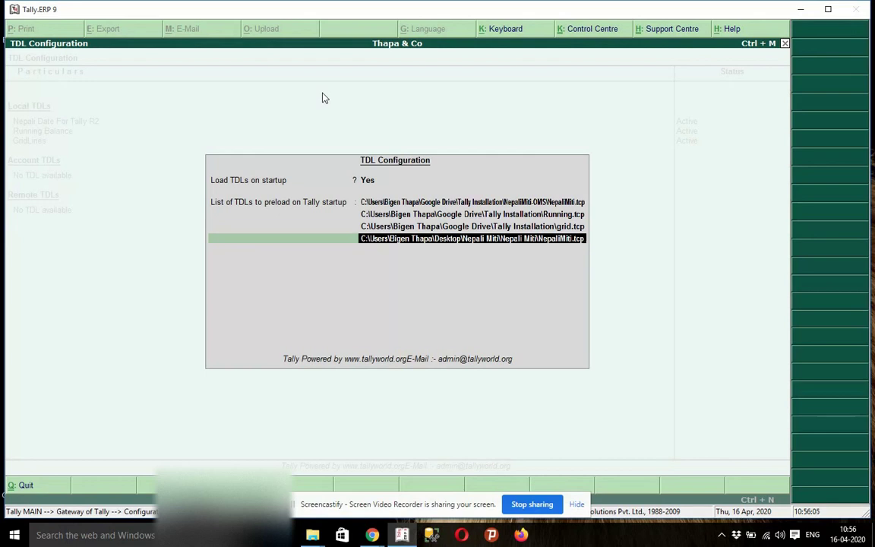
key("BackSpace")
key("BackSpace")
key("BackSpace")
key("BackSpace")
key("BackSpace")
key("BackSpace")
key("BackSpace")
key("BackSpace")
key("BackSpace")
key("BackSpace")
key("BackSpace")
key("BackSpace")
key("BackSpace")
key("BackSpace")
key("BackSpace")
key("BackSpace")
key("BackSpace")
key("BackSpace")
key("BackSpace")
key("BackSpace")
key("BackSpace")
key("BackSpace")
key("BackSpace")
key("BackSpace")
key("BackSpace")
key("BackSpace")
key("BackSpace")
key("BackSpace")
key("BackSpace")
key("BackSpace")
key("BackSpace")
key("BackSpace")
key("BackSpace")
key("BackSpace")
key("BackSpace")
key("BackSpace")
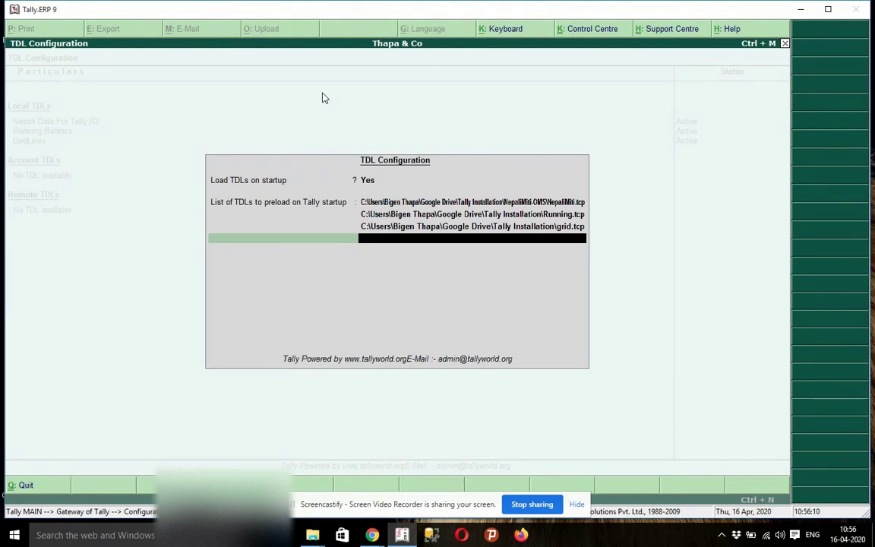
key("Return")
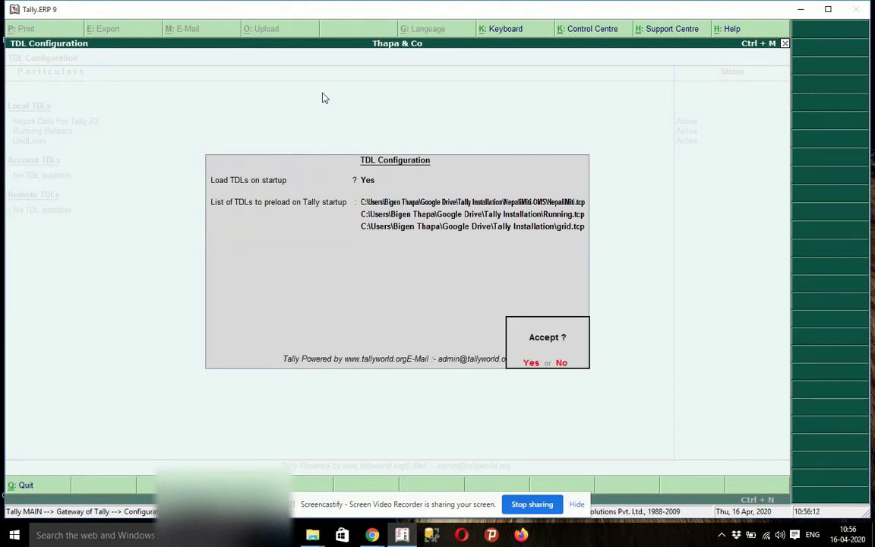
key("Return")
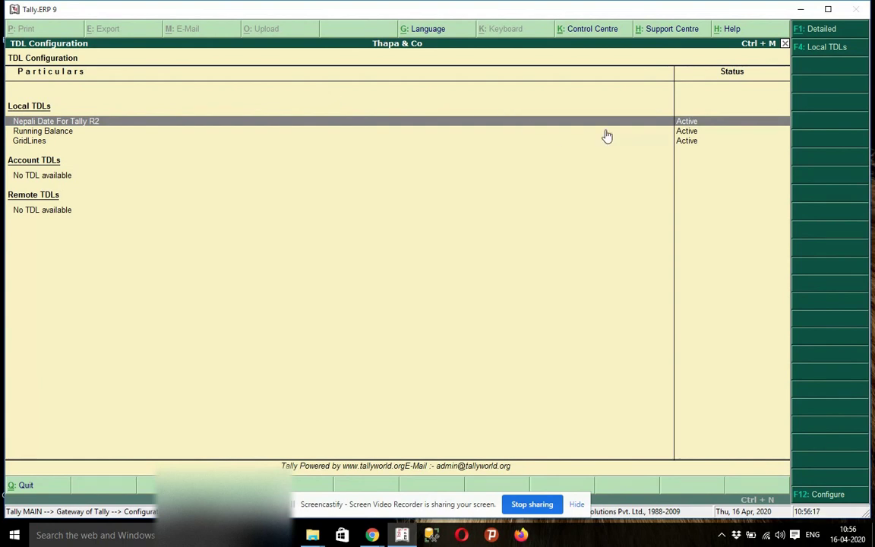
- Go from Gateway of Tally to Import of Data > Masters, then minimize Tally
key("Escape")
key("Escape")
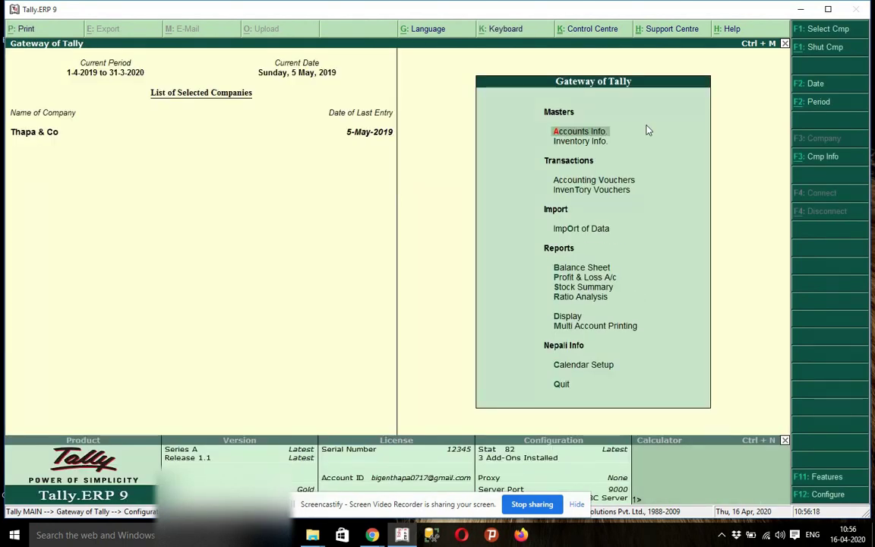
key("Down")
key("Down")
key("Down")
key("Down")
key("Down")
key("Up")
key("Return")
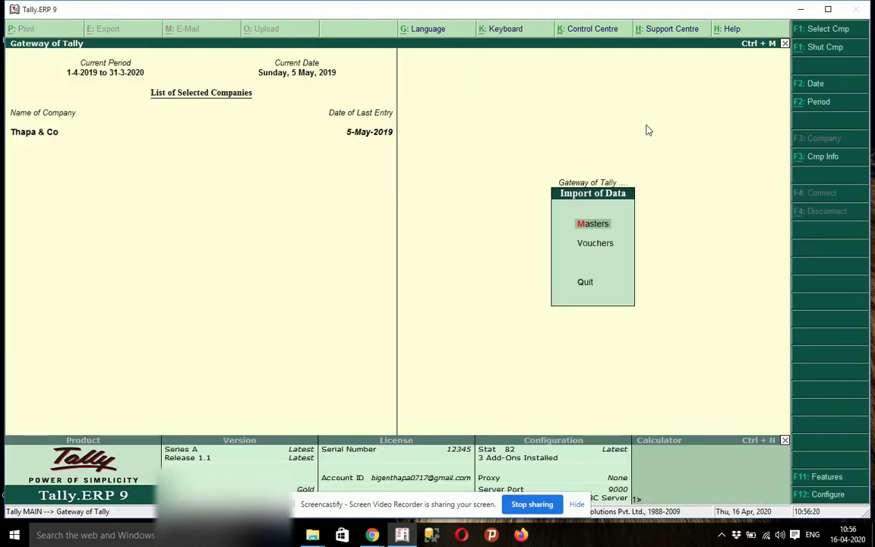
key("Return")
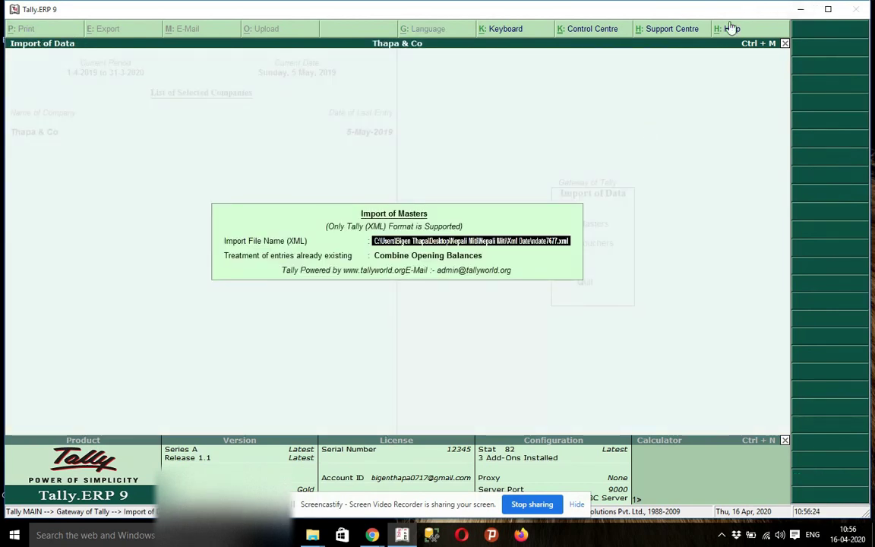
left_click(800, 9)
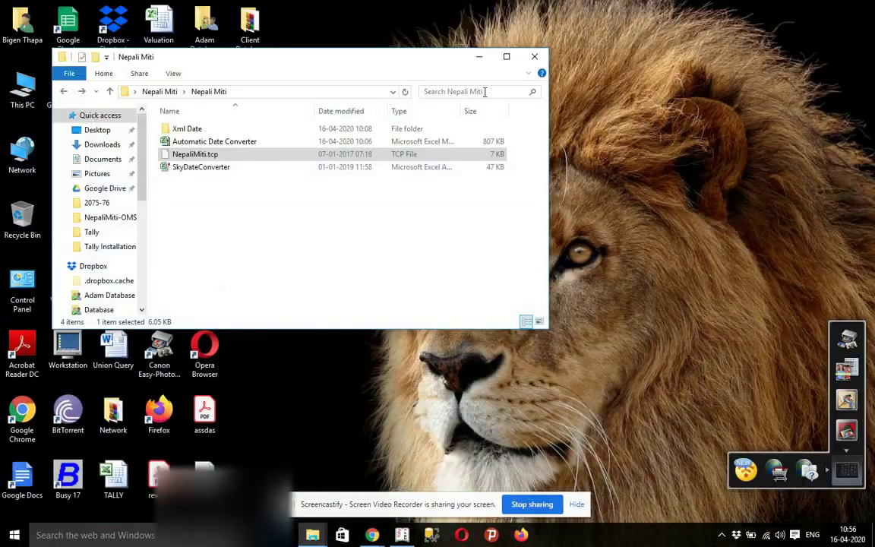
- Build and select the full ndate7677.xml path in the Xml Date address bar, then minimize Explorer
double_click(214, 128)
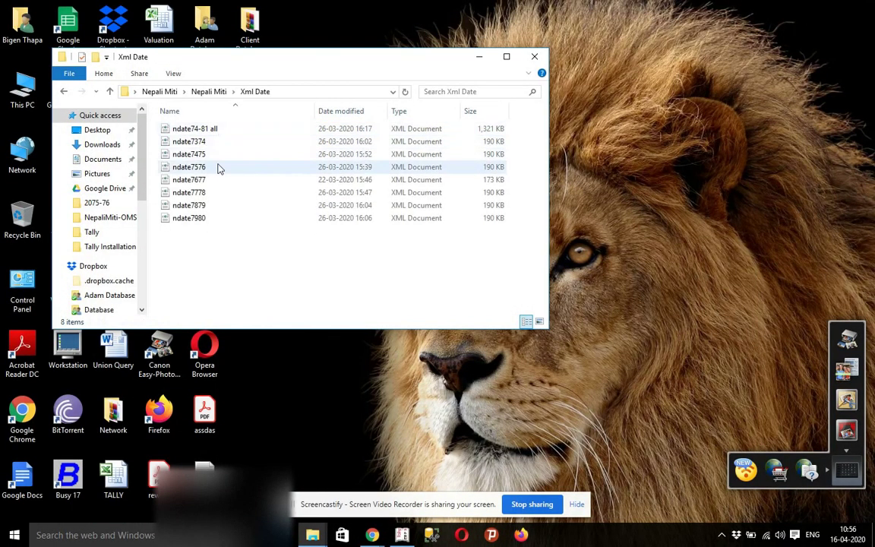
left_click(239, 179)
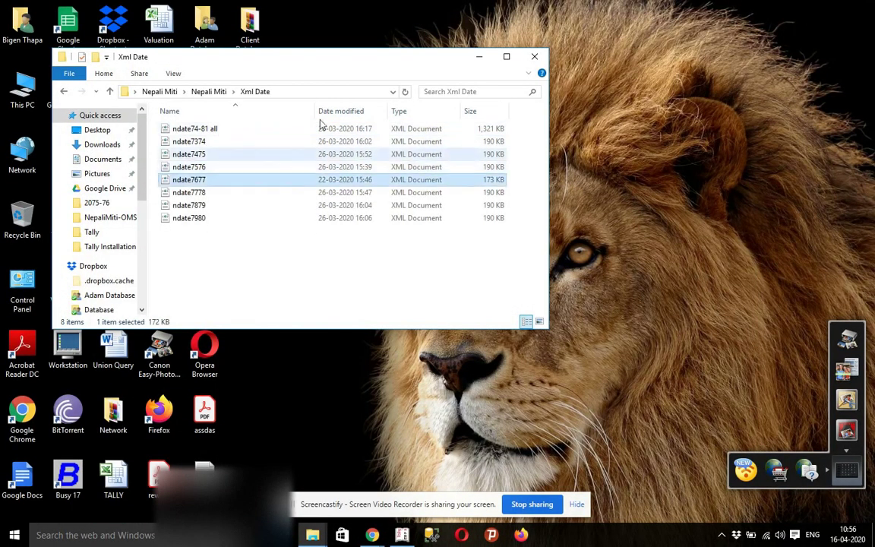
left_click(342, 91)
left_click(364, 92)
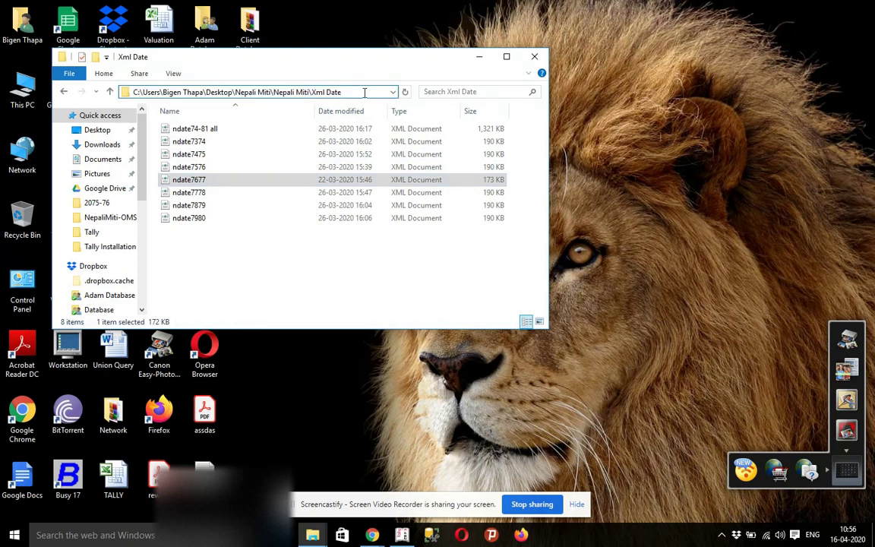
type("\\")
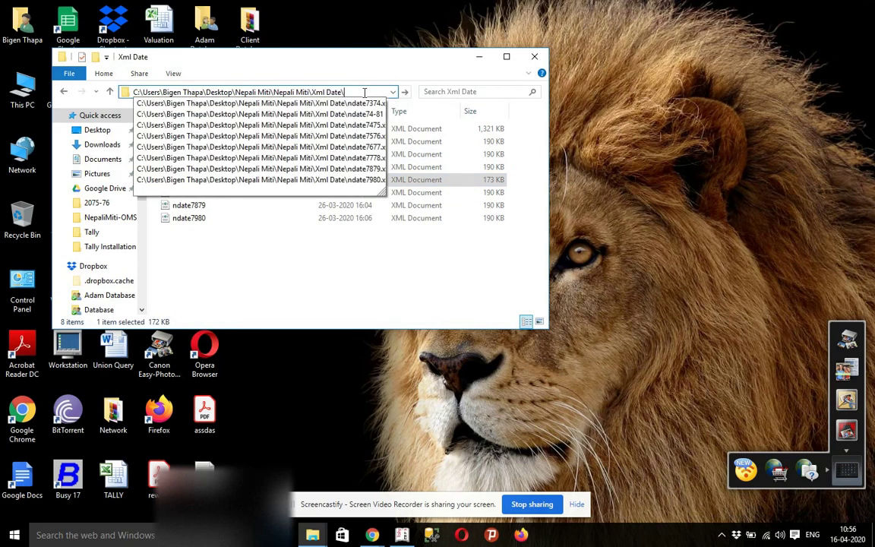
key("Down")
key("Down")
key("Down")
key("Down")
key("Down")
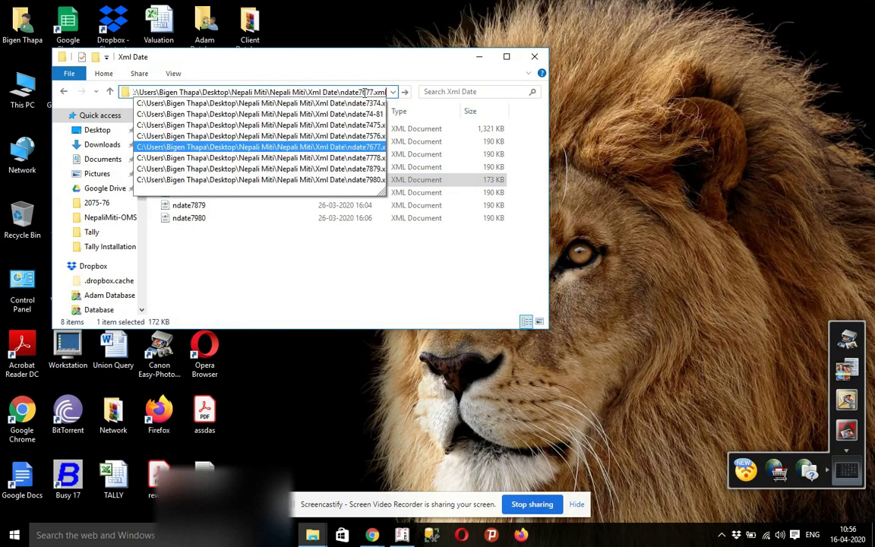
key("shift+Left")
key("shift+Left")
key("shift+Left")
key("shift+Left")
key("shift+Left")
key("shift+Left")
key("shift+Left")
key("shift+Left")
key("shift+Left")
key("shift+Left")
key("shift+Left")
key("shift+Left")
key("shift+Left")
key("shift+Left")
key("shift+Left")
key("shift+Left")
key("shift+Left")
key("shift+Left")
key("shift+Left")
key("shift+Left")
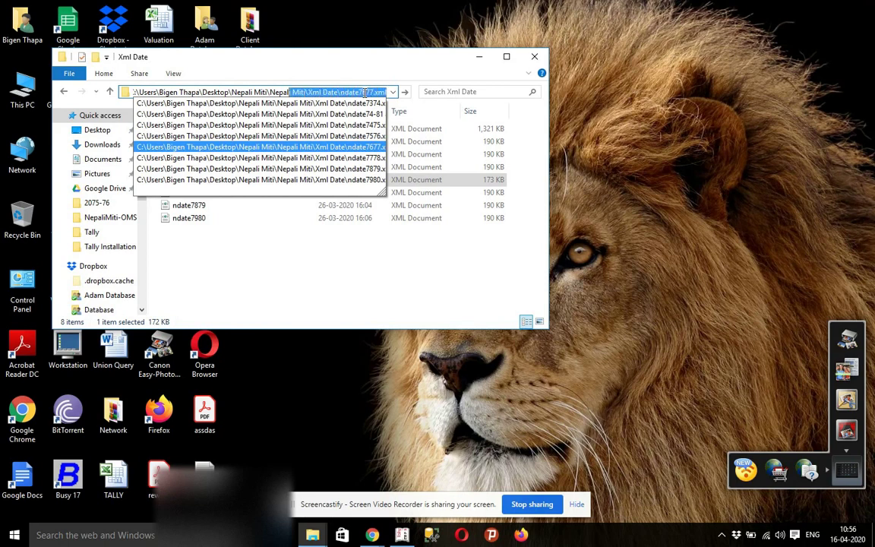
key("shift+Left")
key("shift+Left")
key("shift+Left")
key("shift+Left")
key("shift+Left")
key("shift+Left")
key("shift+Left")
key("shift+Left")
key("shift+Left")
key("shift+Left")
key("shift+Left")
key("shift+Left")
key("shift+Left")
key("shift+Left")
key("shift+Left")
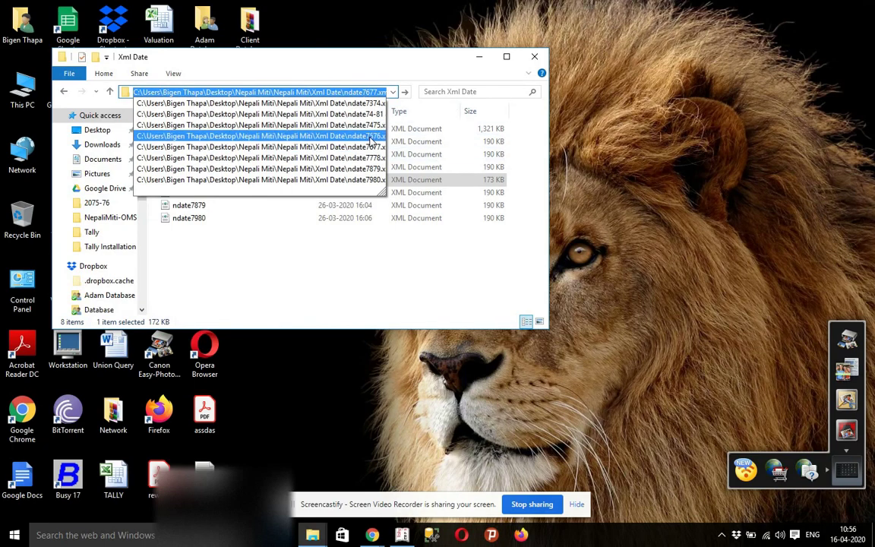
left_click(479, 58)
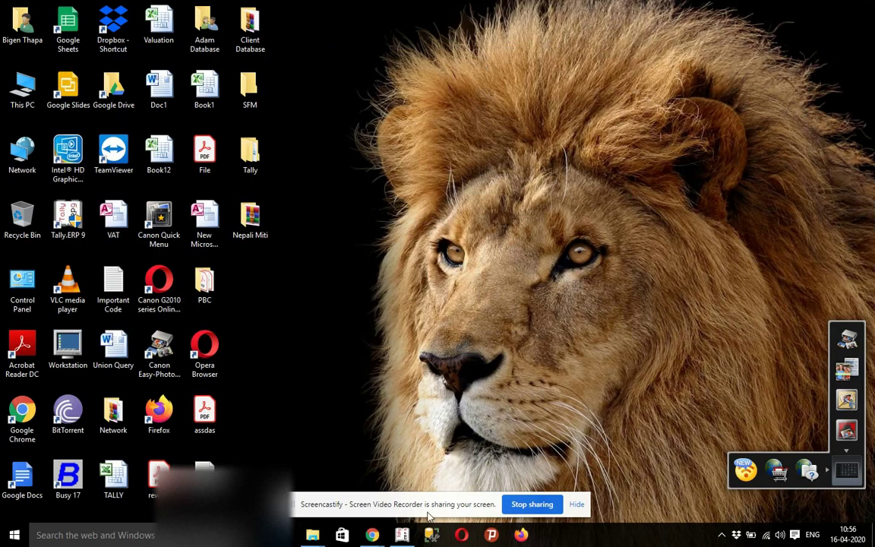
left_click(401, 535)
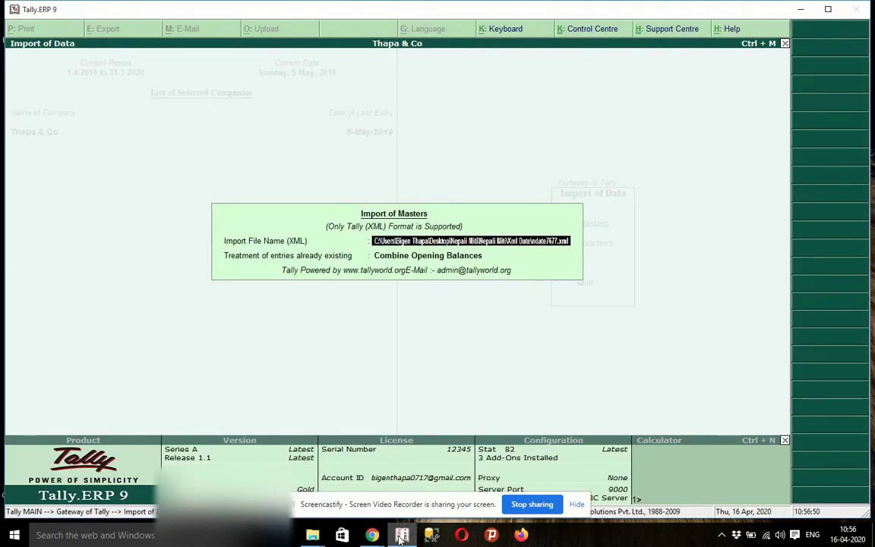
- Pass through the Import of Masters fields and escape back to Gateway of Tally
key("Return")
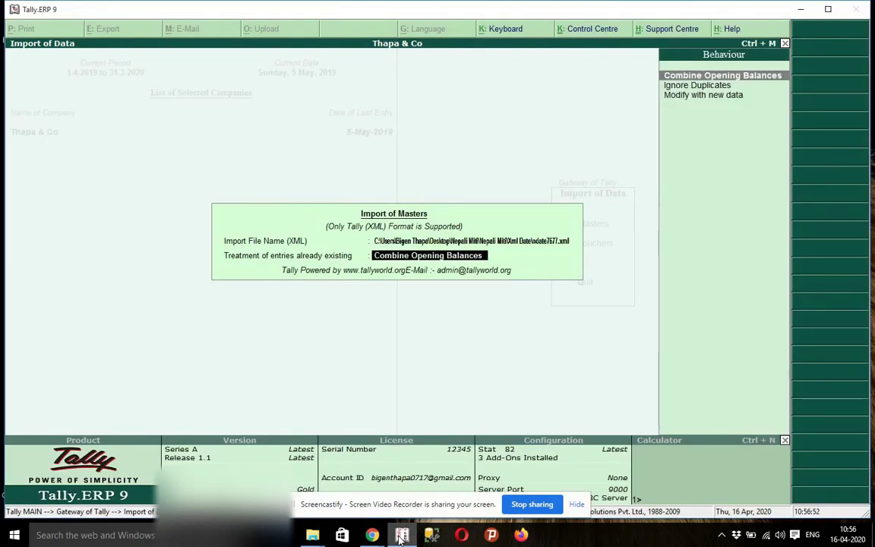
key("Return")
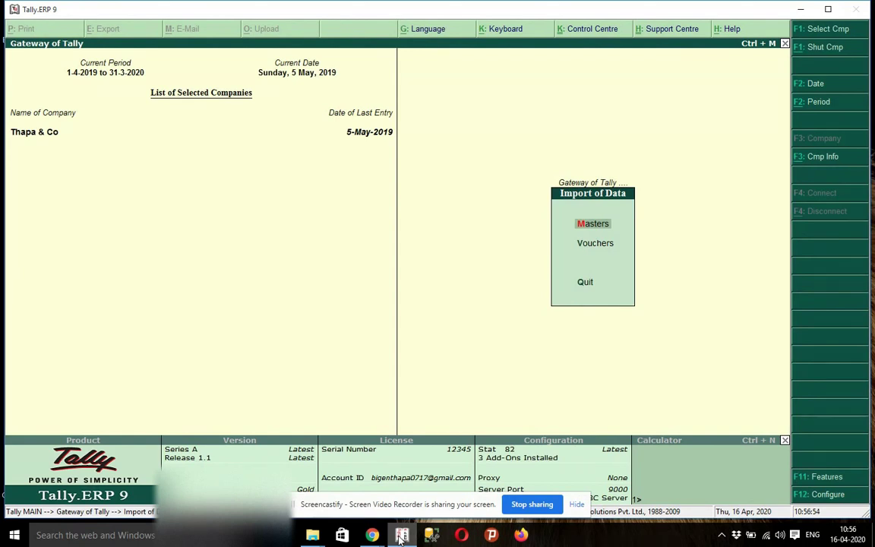
key("Escape")
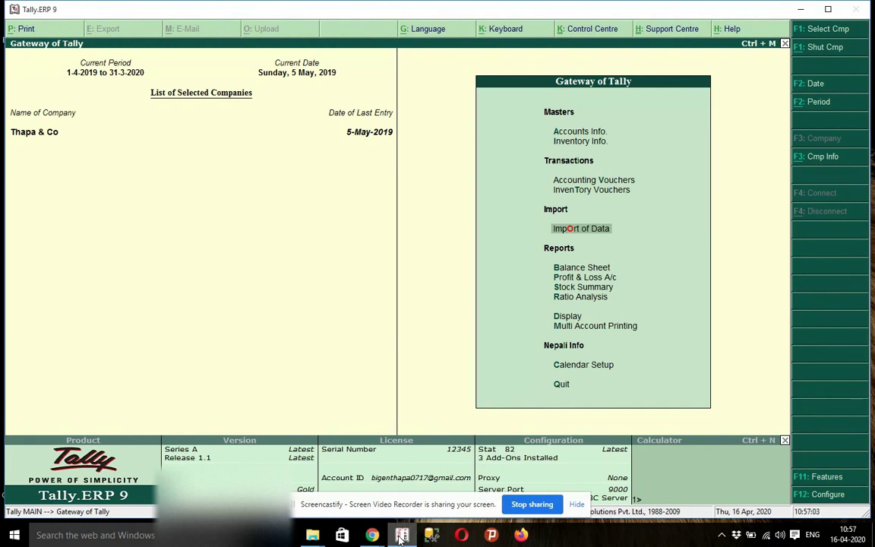
key("Down")
key("Down")
- Enter Miti 76.10.12 in a Payment voucher, confirm 26-Jan-2020, and exit without saving
key("Up")
key("v")
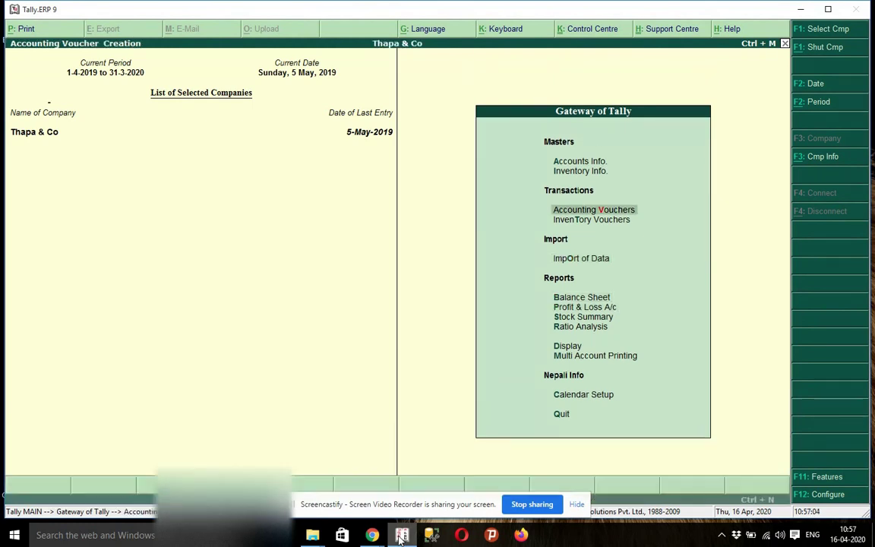
key("F2")
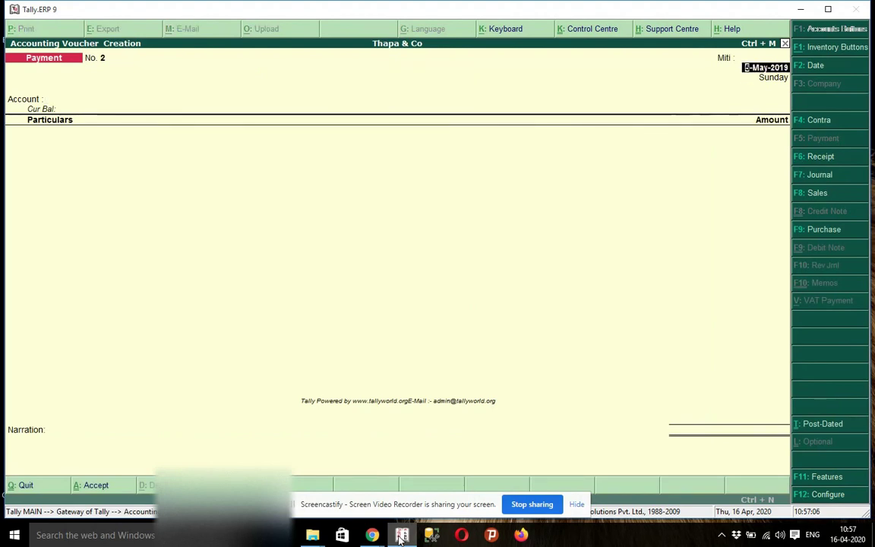
key("Return")
type("76.10.12")
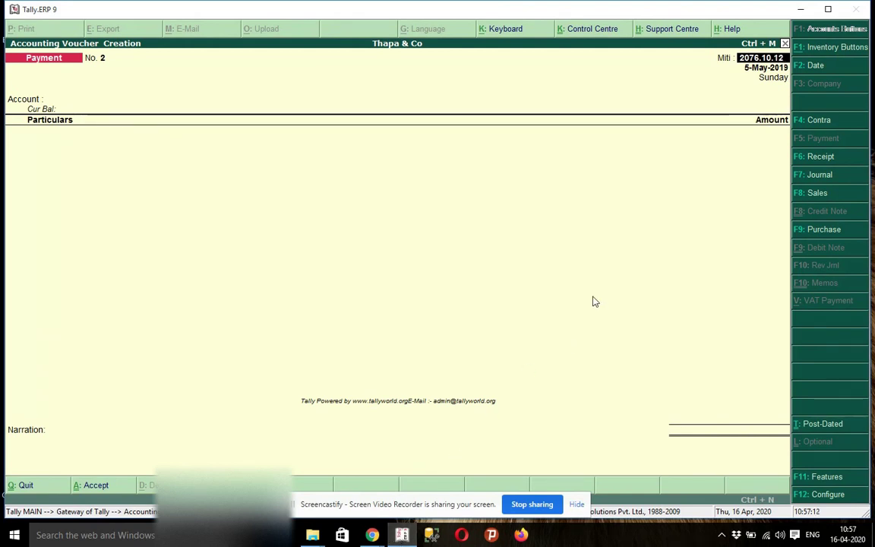
key("Return")
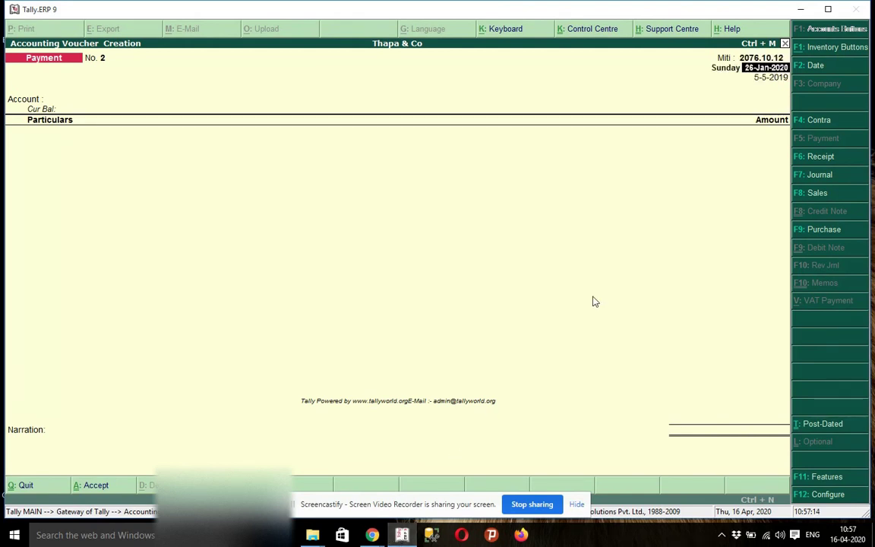
key("Return")
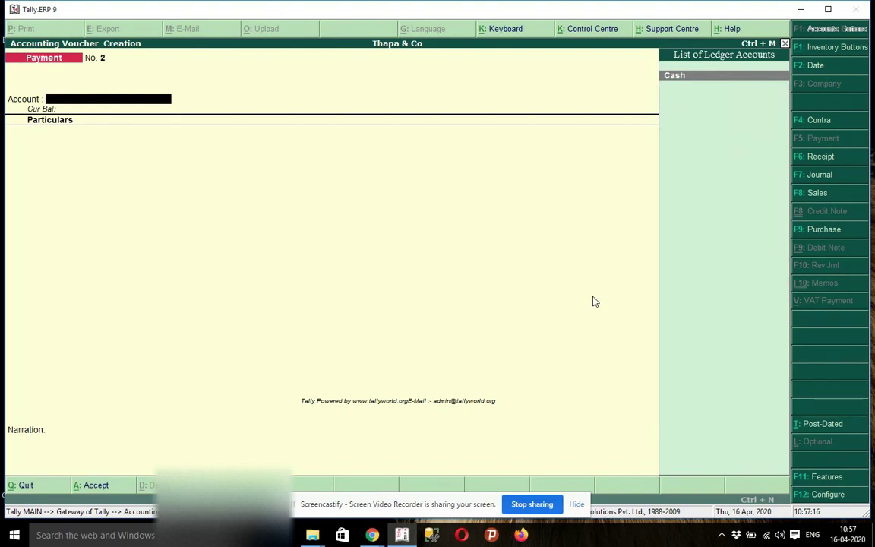
key("Escape")
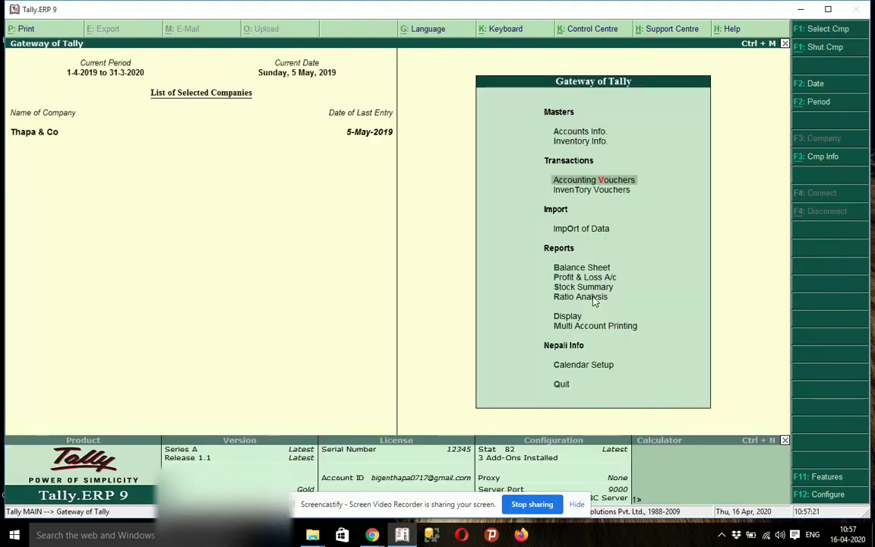
- Minimize Tally and open Automatic Date Converter from Desktop > Nepali Miti > Nepali Miti
mouse_move(402, 534)
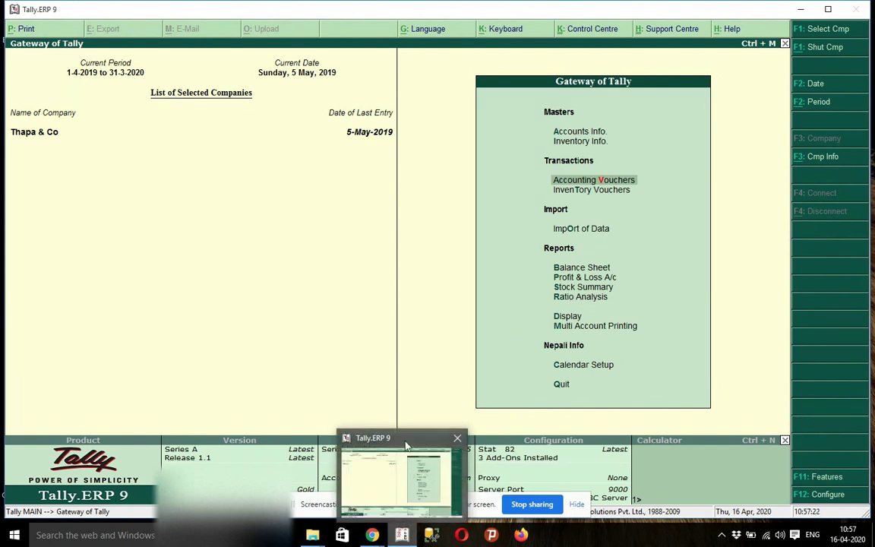
left_click(800, 9)
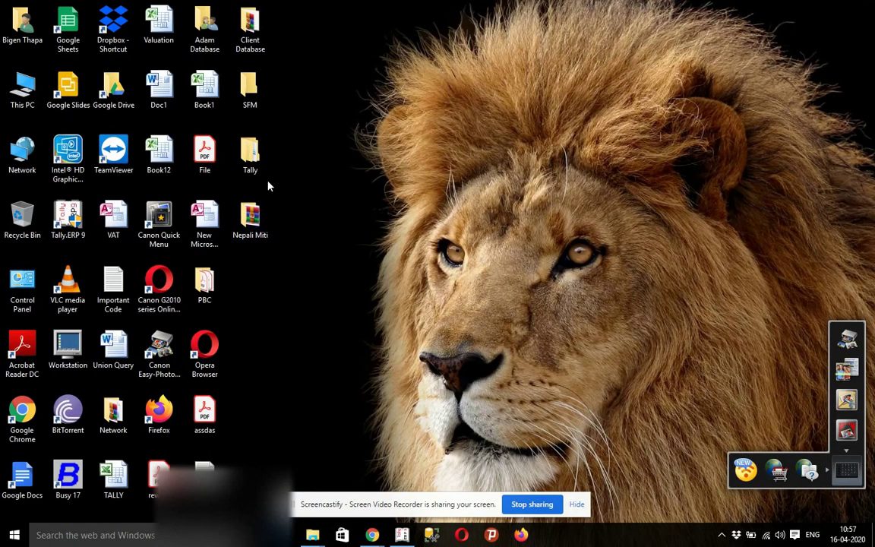
double_click(250, 219)
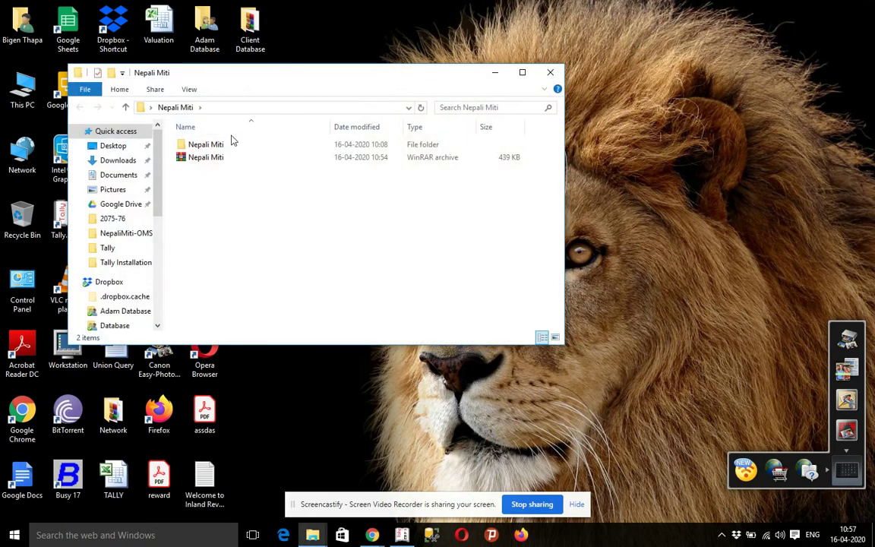
double_click(229, 144)
left_click(237, 159)
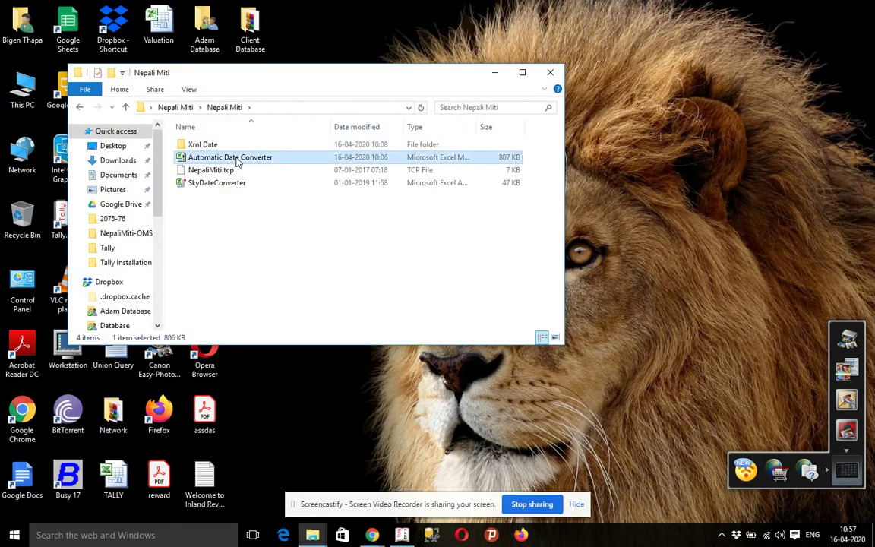
double_click(237, 159)
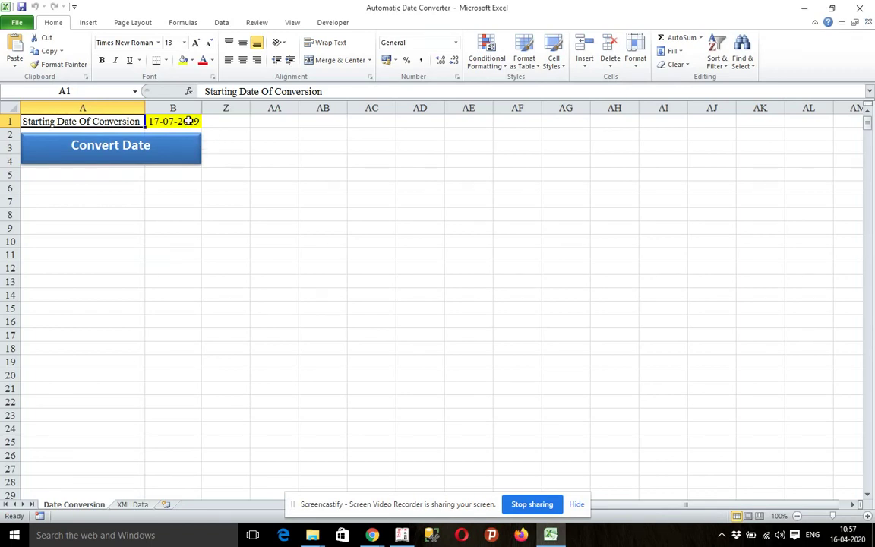
- Change the starting conversion date in B1 from 17-07-2019 to 17-07-2020 and run Convert Date
left_click(175, 121)
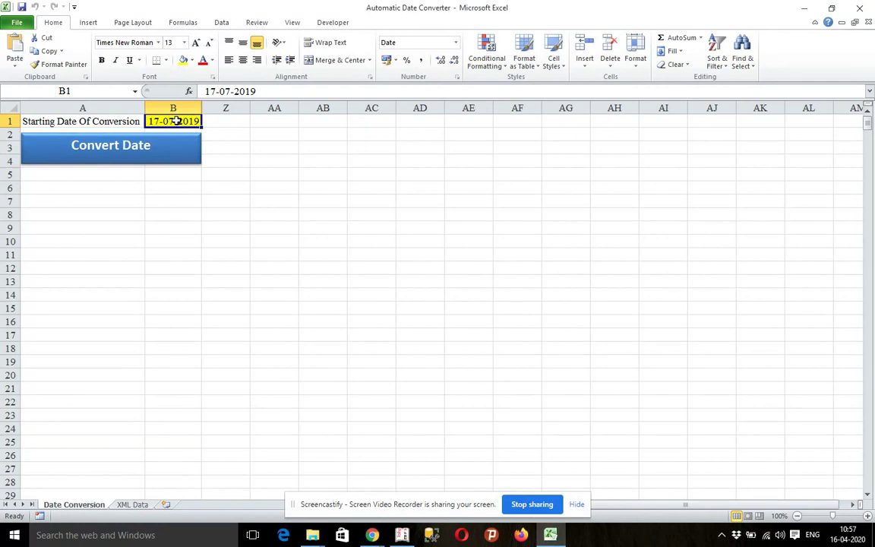
type("17-7-20220")
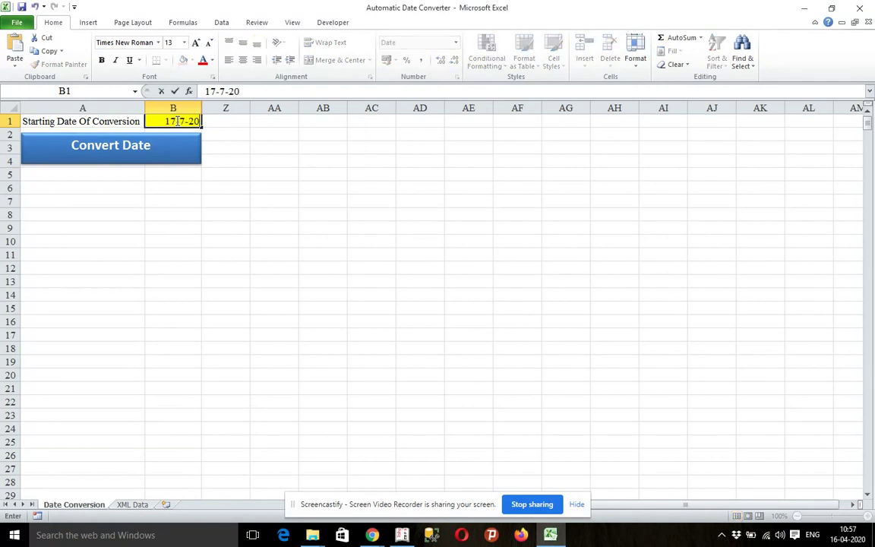
key("BackSpace")
key("BackSpace")
type("0")
key("Return")
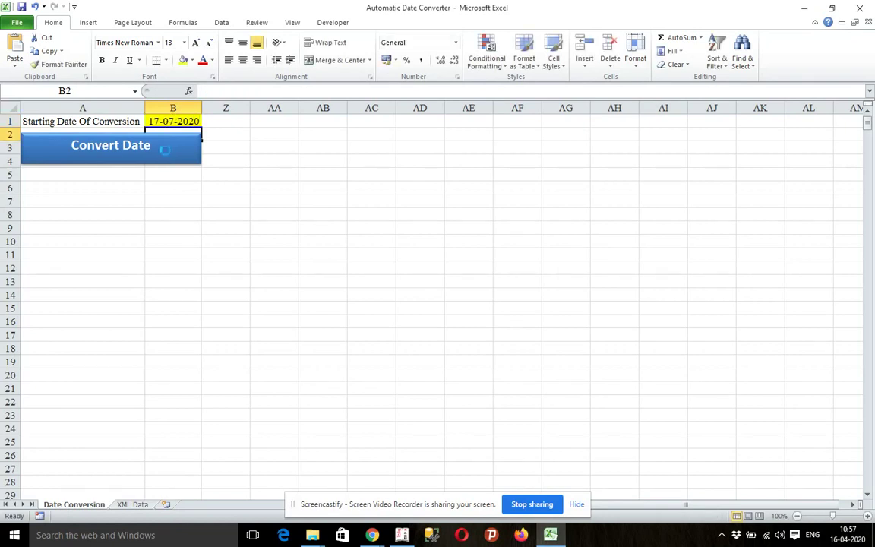
left_click(167, 152)
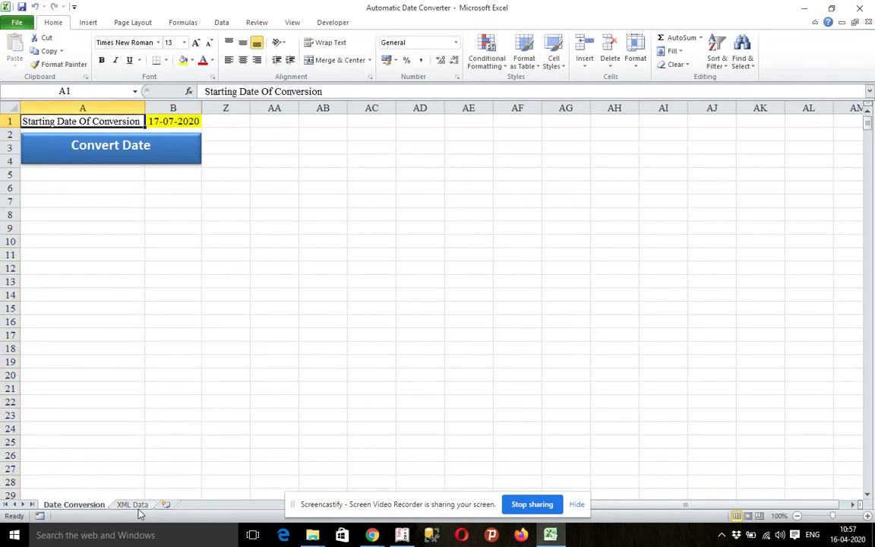
left_click(133, 503)
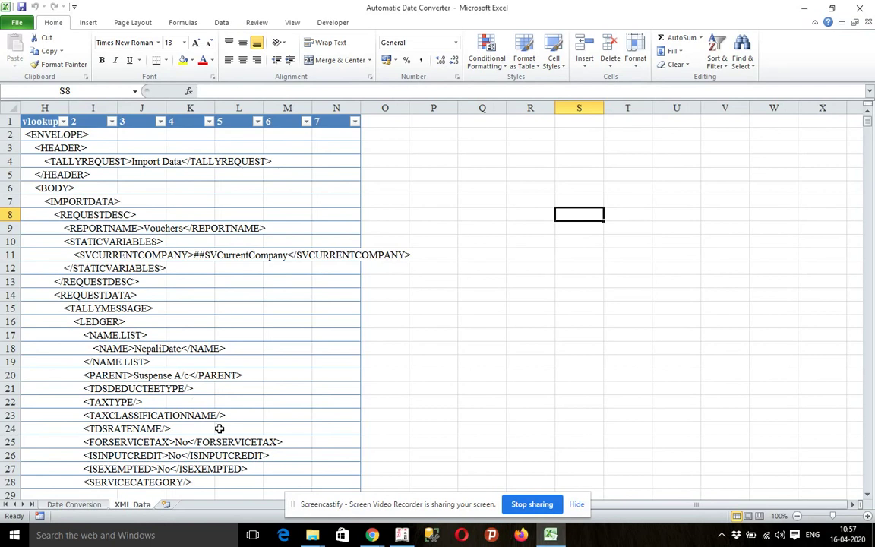
- Copy the whole XML Data table, with dates through 16-Jul-2021, and minimise Excel
left_click(36, 135)
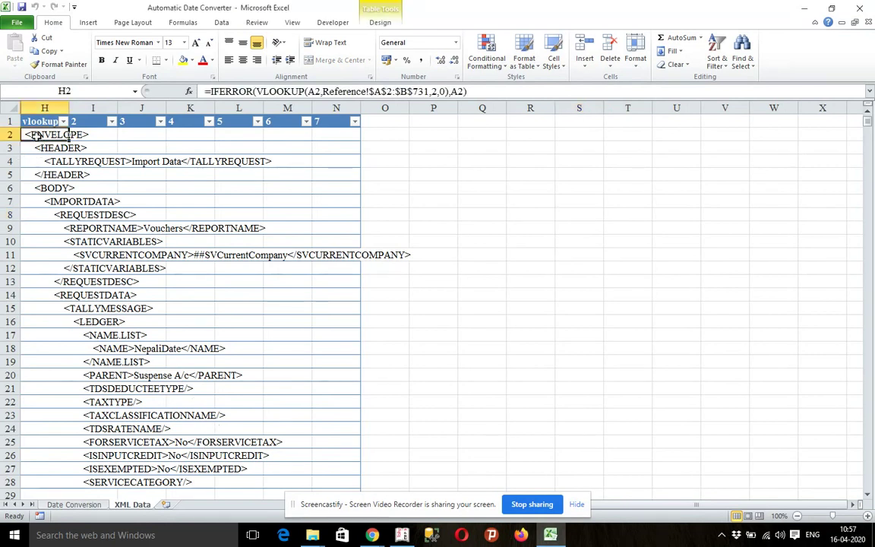
key("ctrl+shift+End")
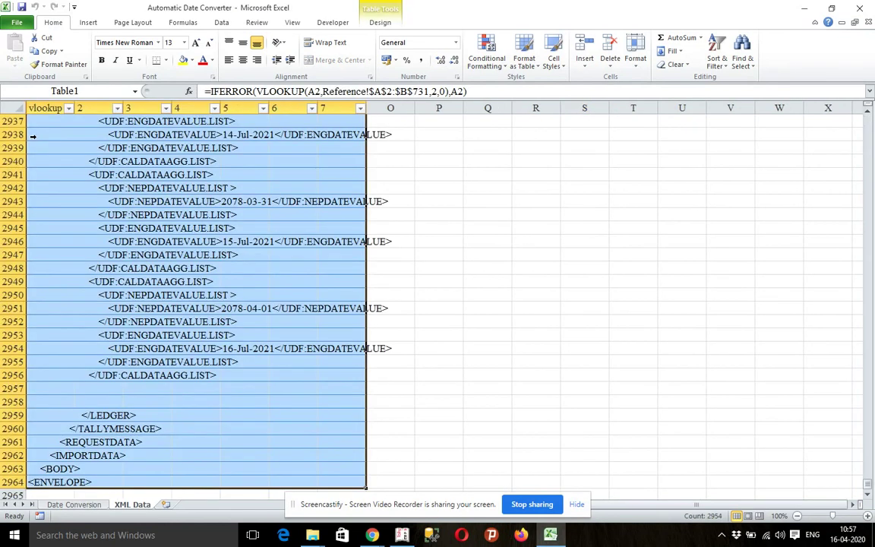
key("ctrl+c")
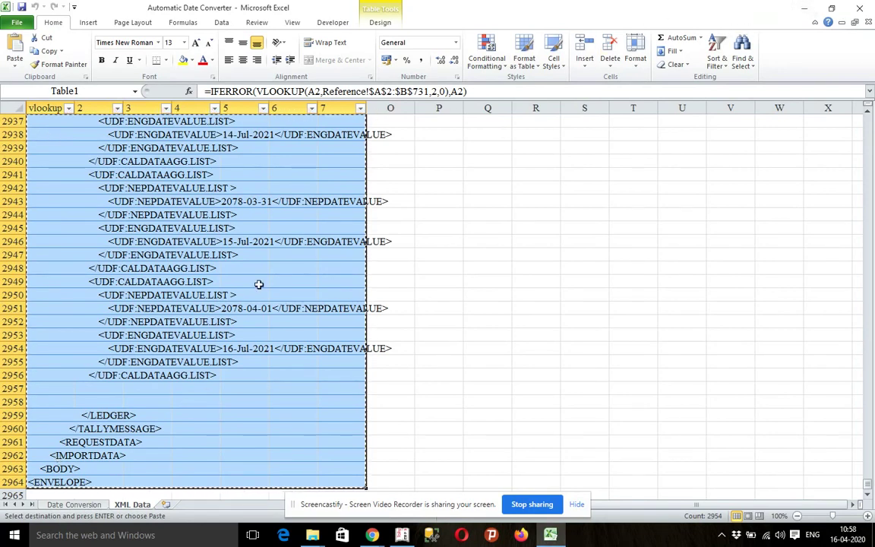
left_click(805, 8)
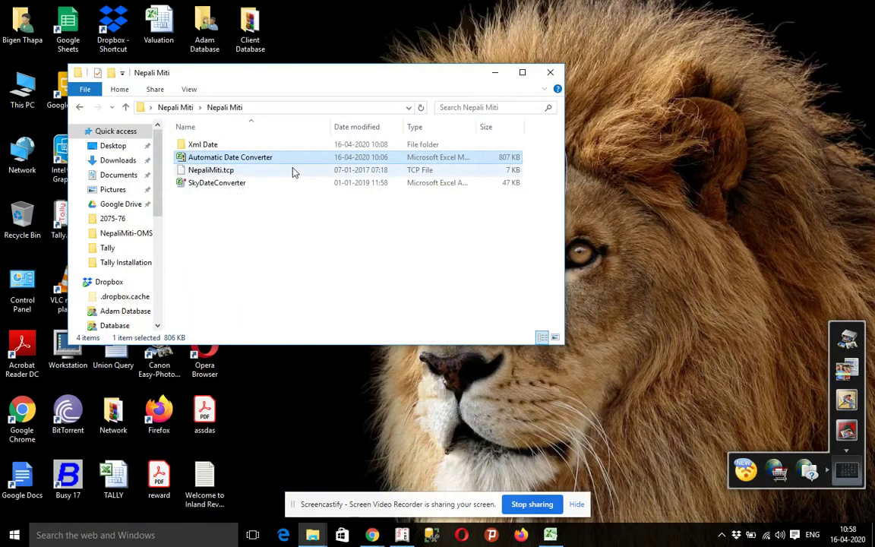
- Duplicate ndate7980 in the Xml Date folder and erase the copy's contents in Notepad
double_click(252, 146)
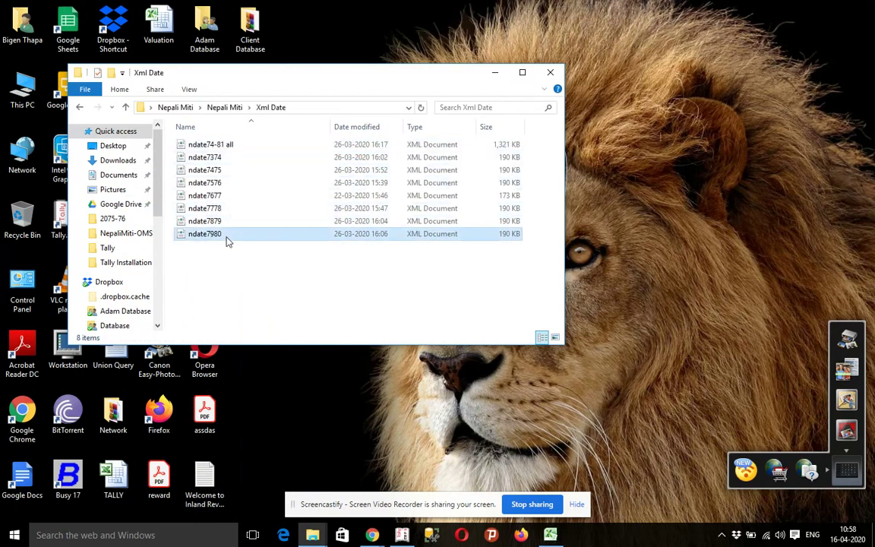
key("ctrl+c")
key("ctrl+v")
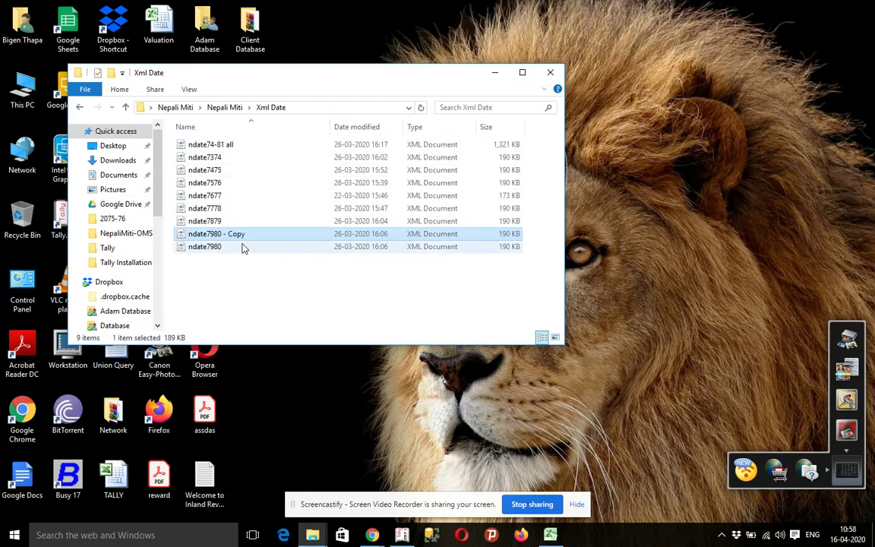
right_click(237, 238)
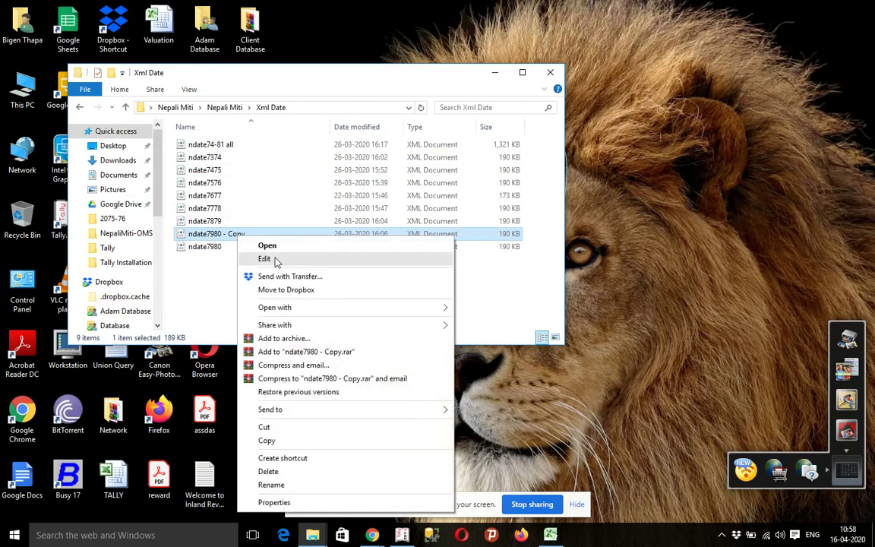
left_click(275, 259)
key("ctrl+a")
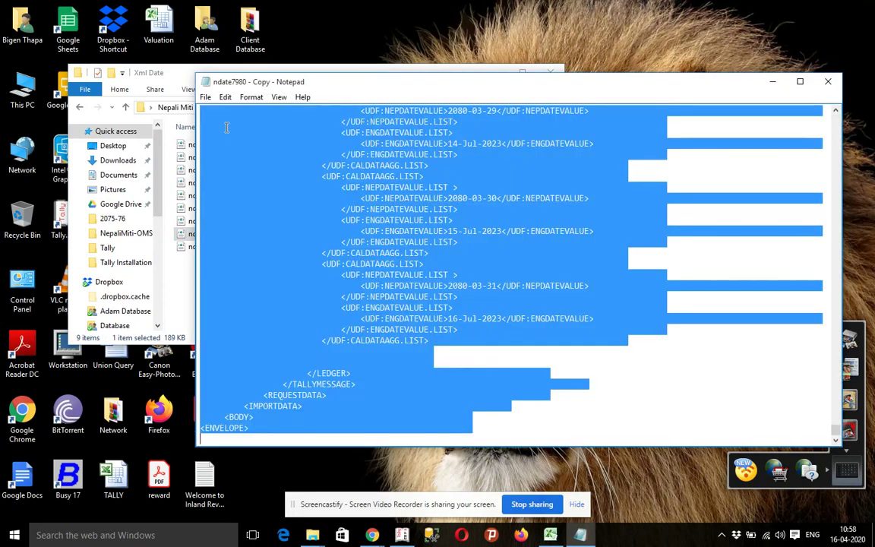
key("Delete")
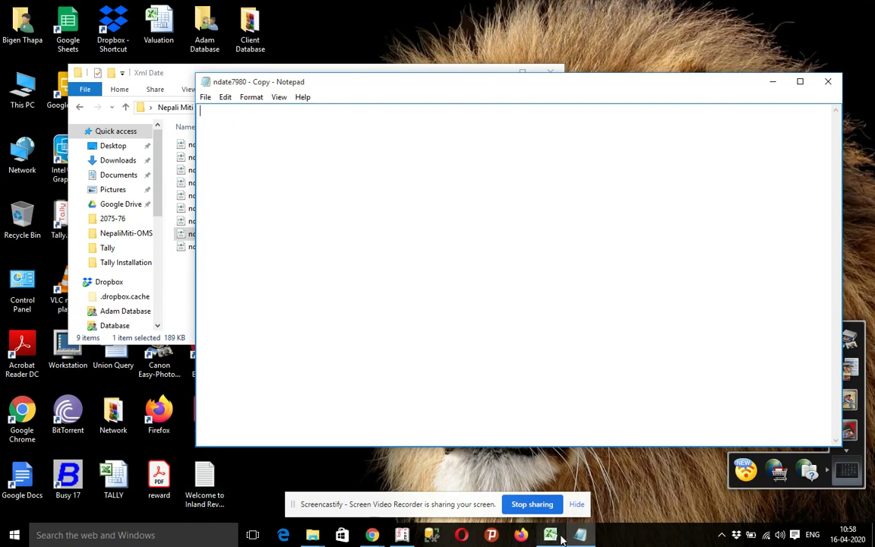
- Paste the new XML rows from Excel into 'ndate7980 - Copy', then save and close it
left_click(544, 516)
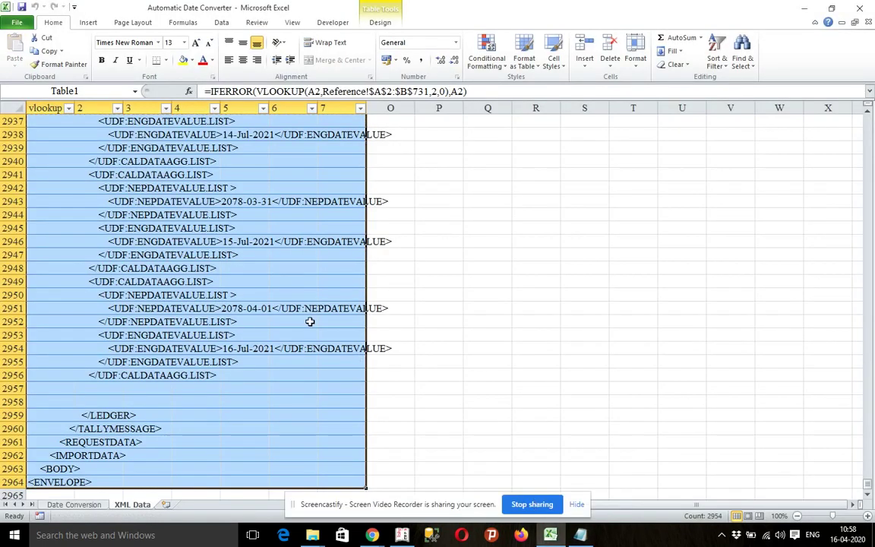
key("ctrl+c")
key("alt+Tab")
key("alt+Tab")
key("alt+Tab")
left_click(309, 160)
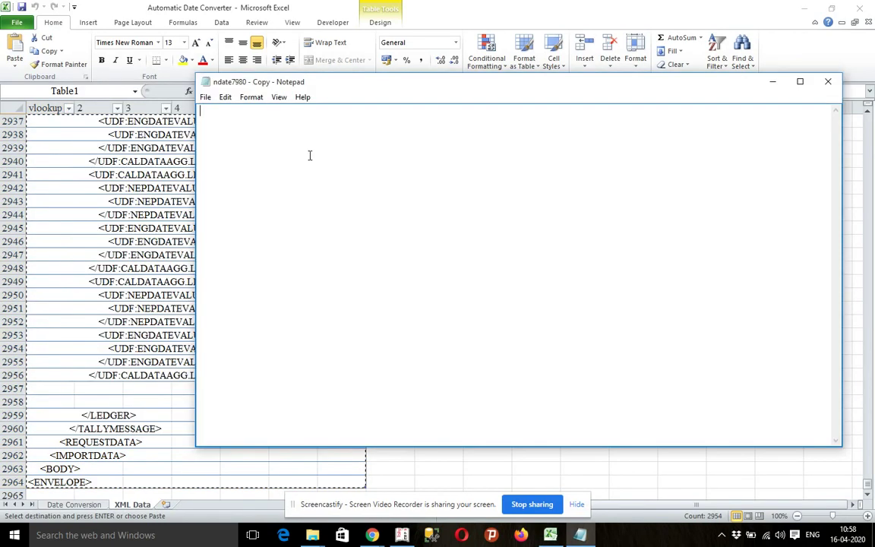
key("ctrl+v")
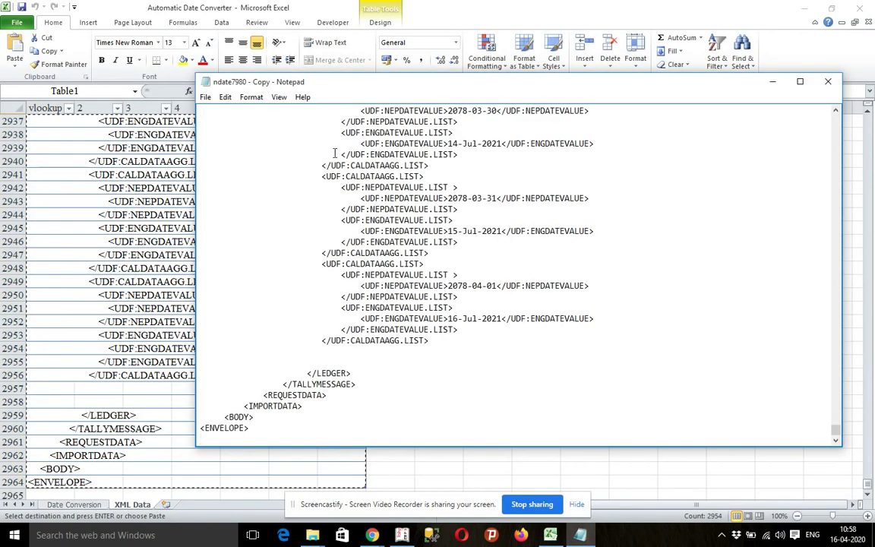
left_click(828, 81)
left_click(439, 264)
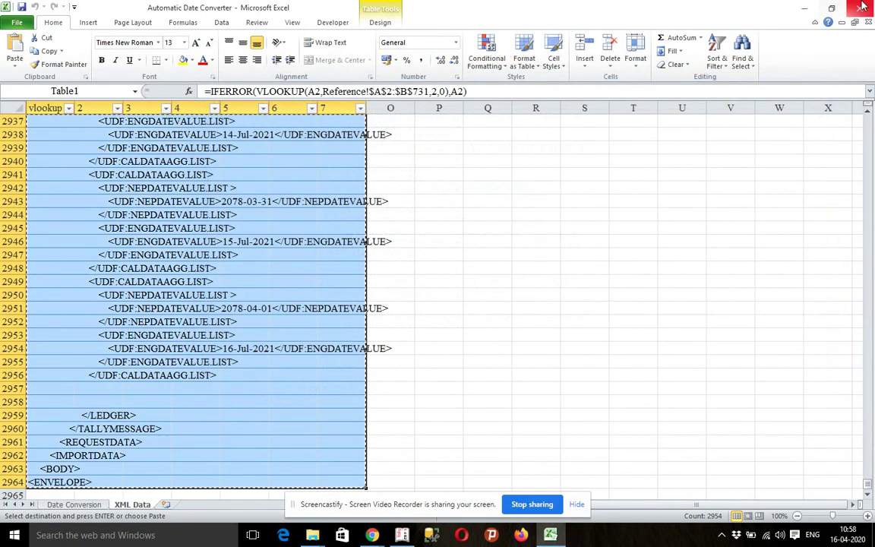
key("Return")
left_click(114, 282)
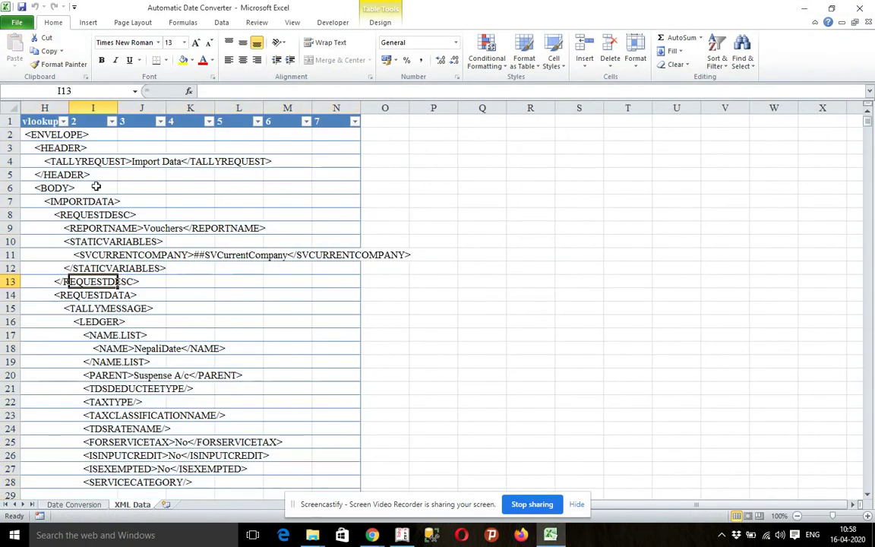
- Set the Trust Center macro setting to Enable all macros in Excel Options
left_click(18, 22)
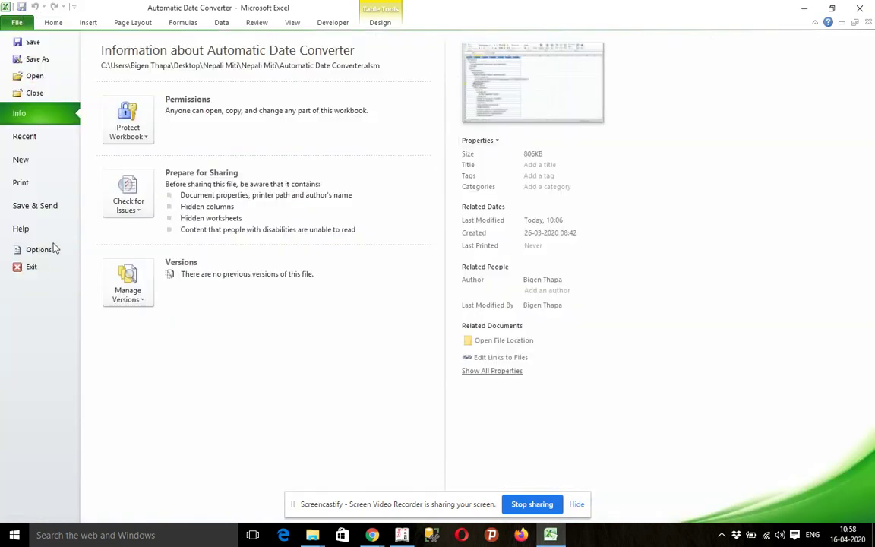
left_click(45, 249)
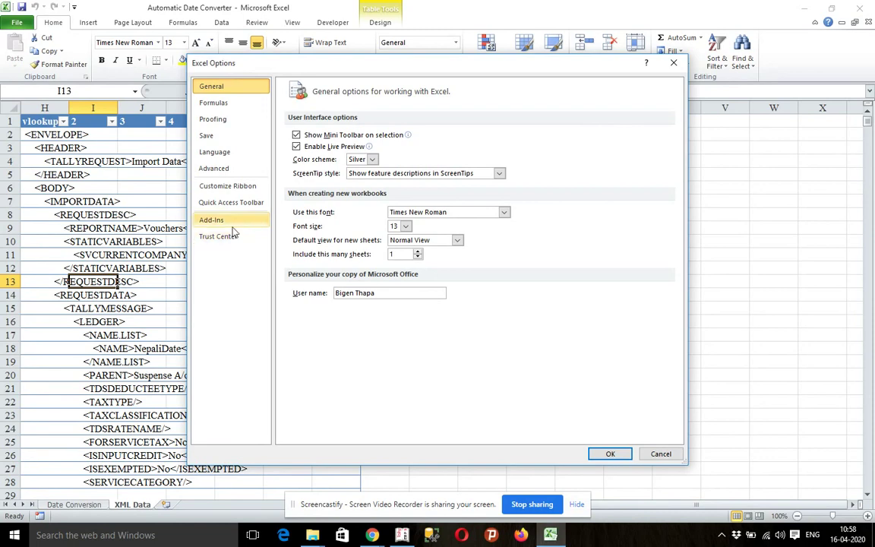
left_click(228, 237)
left_click(632, 274)
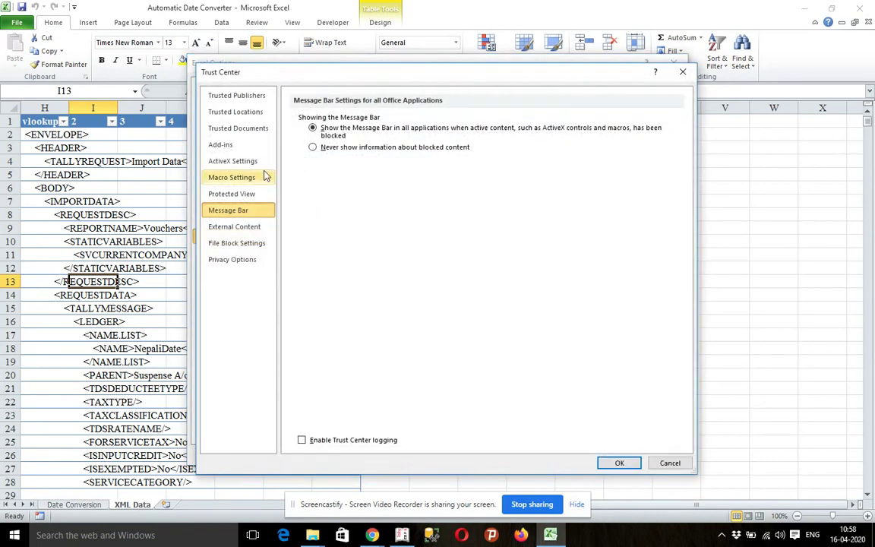
left_click(232, 177)
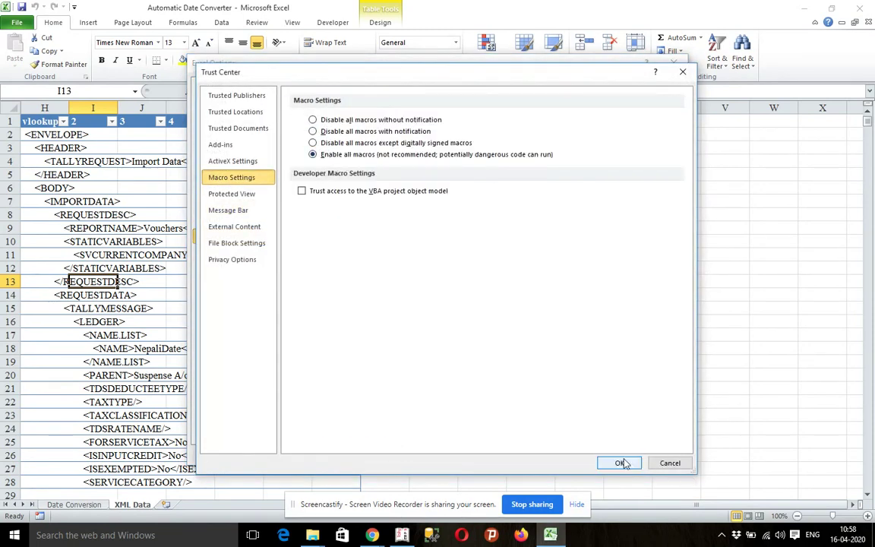
left_click(619, 462)
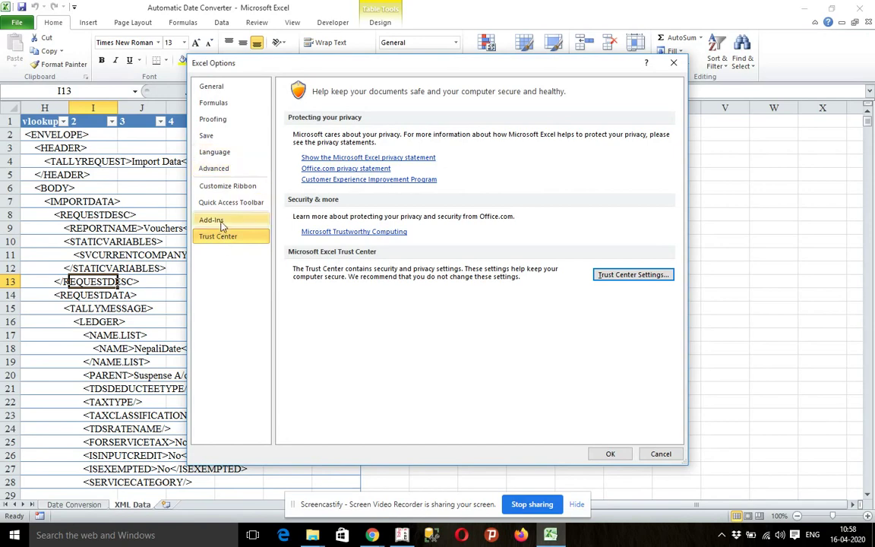
left_click(199, 219)
- Load the SkyDateConverter add-in from Desktop > Nepali Miti > Nepali Miti and keep it ticked
left_click(436, 429)
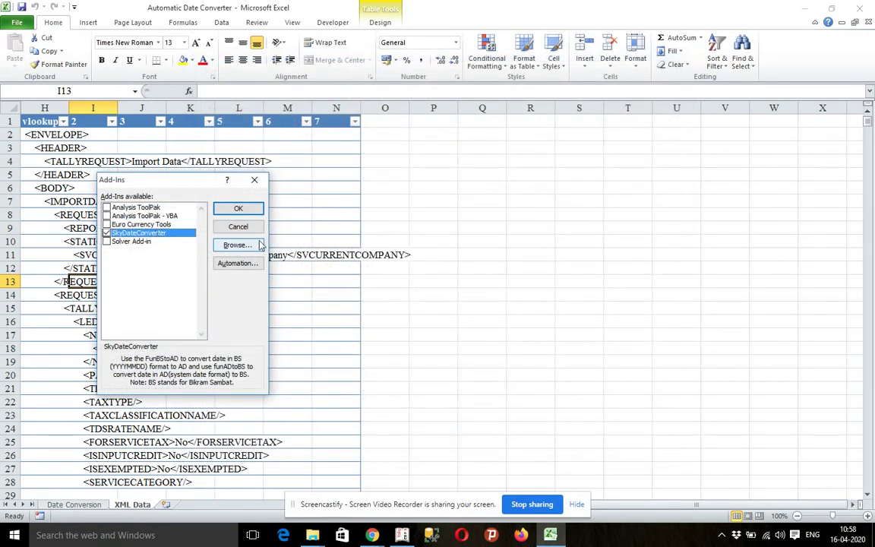
left_click(244, 245)
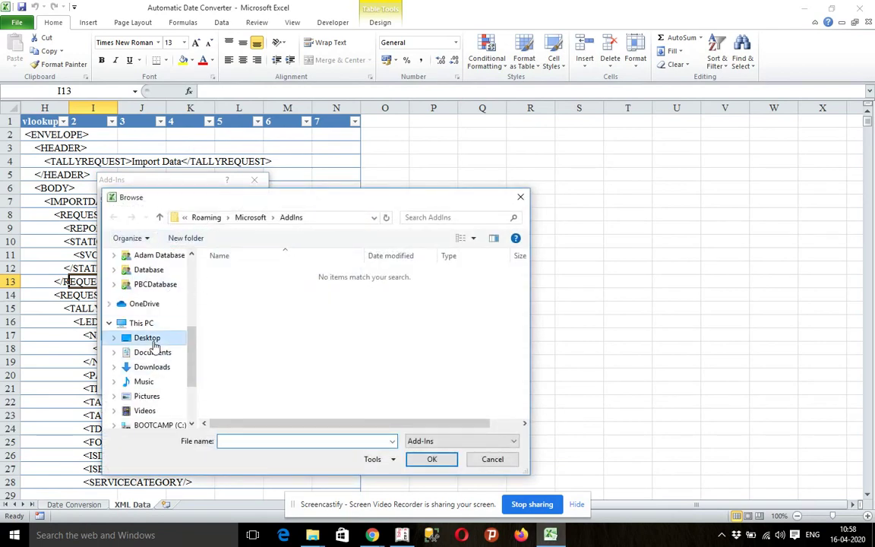
left_click(154, 341)
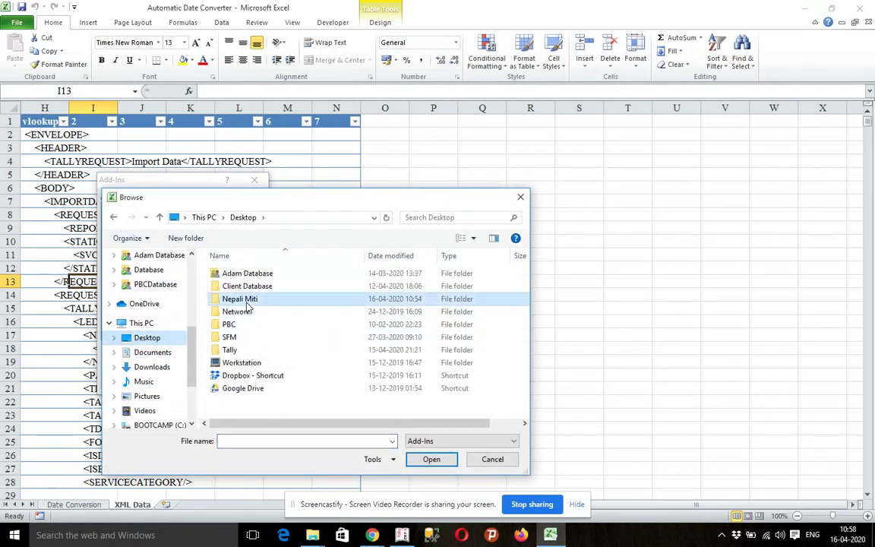
double_click(247, 301)
double_click(244, 274)
left_click(247, 286)
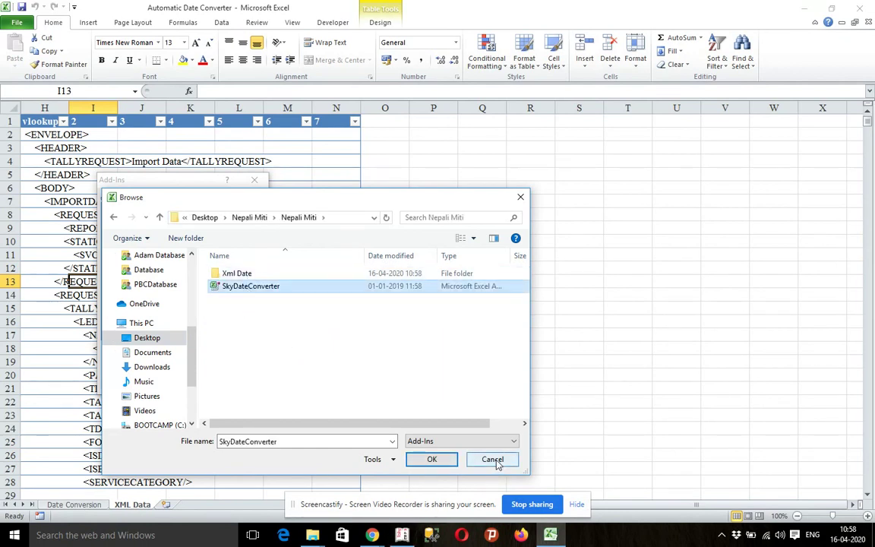
left_click(431, 459)
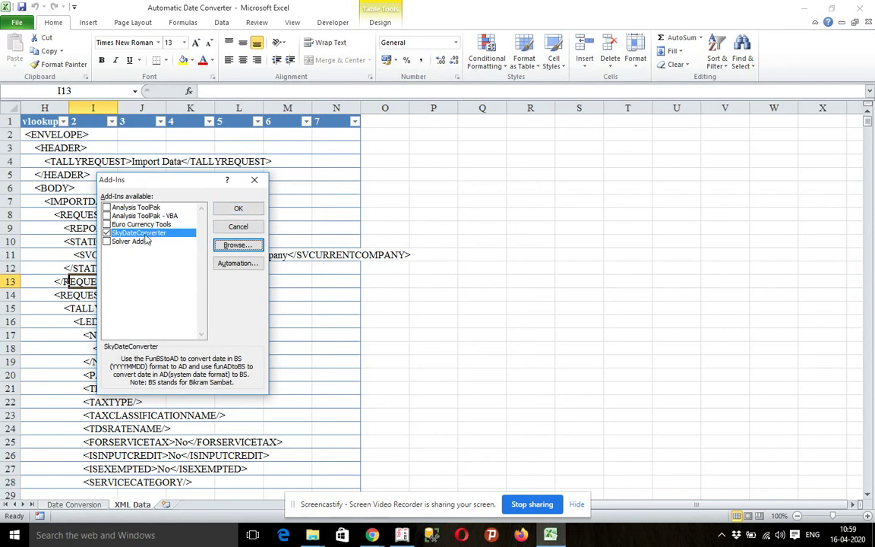
left_click(248, 206)
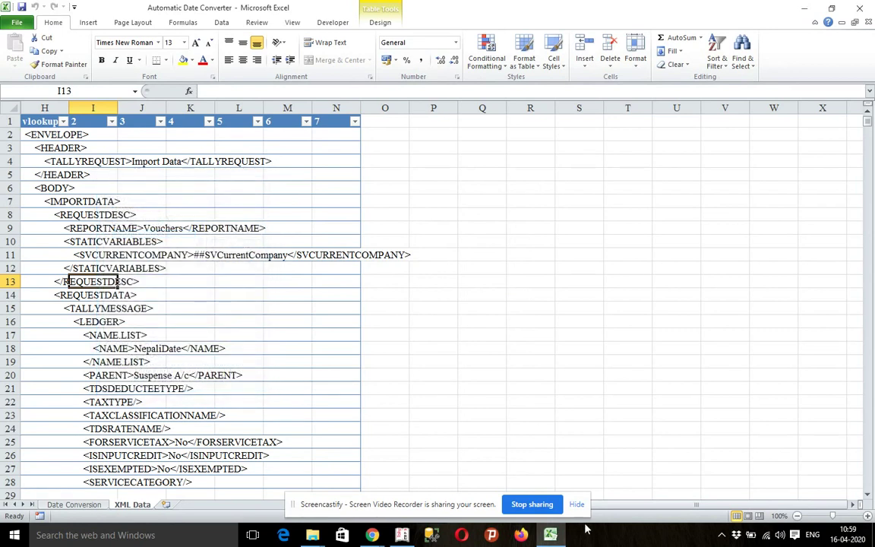